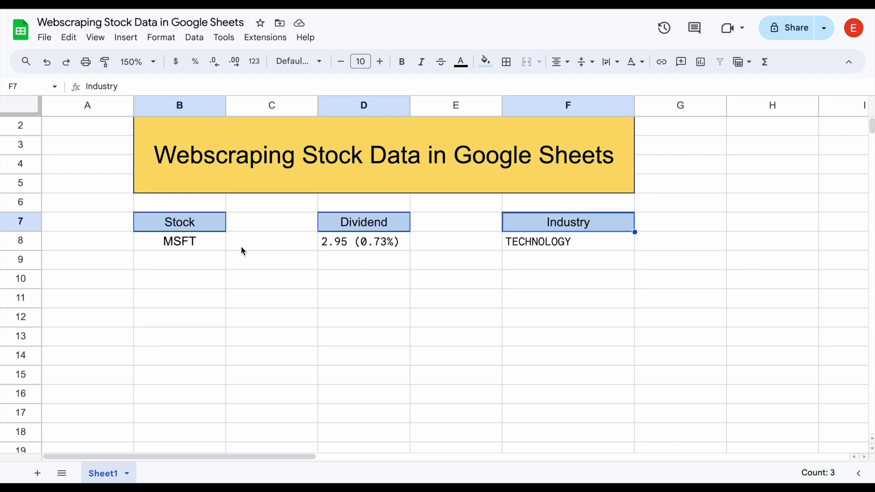
Review the Stock, Dividend and Industry headers and the industry formula in F8.
click(218, 228)
click(213, 238)
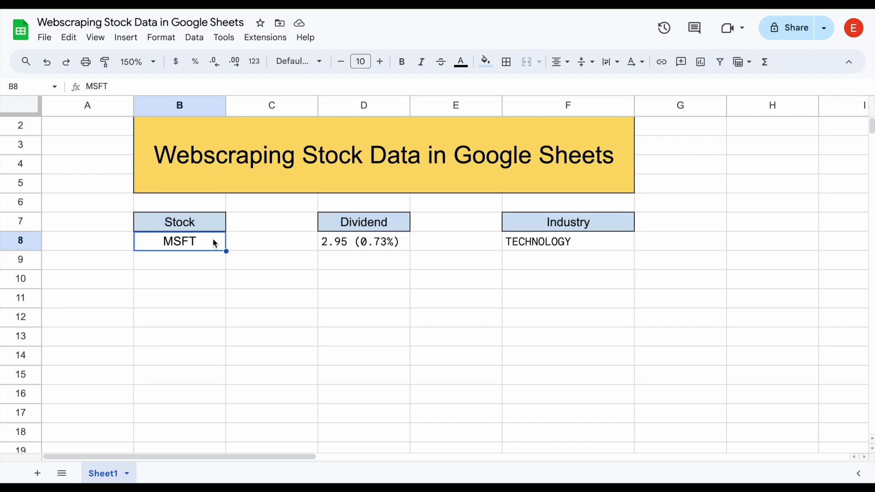
click(374, 231)
drag(374, 231, 375, 241)
drag(546, 227, 547, 242)
click(548, 243)
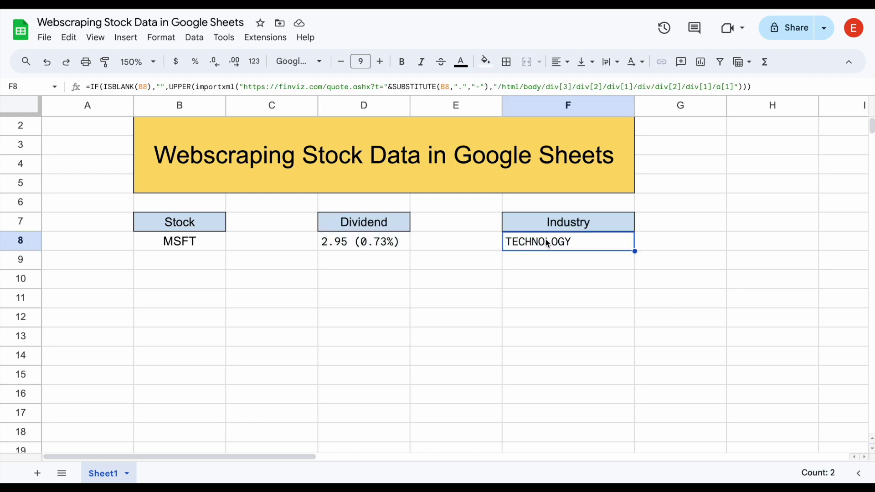
Change the ticker in B8 from MSFT to AAPL, then check the D8 and F8 formulas.
click(201, 246)
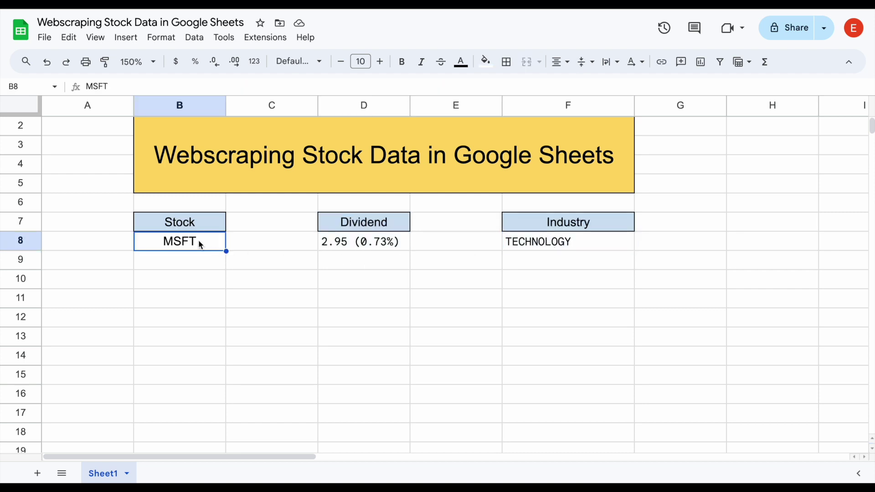
text(AAPL)
key(Return)
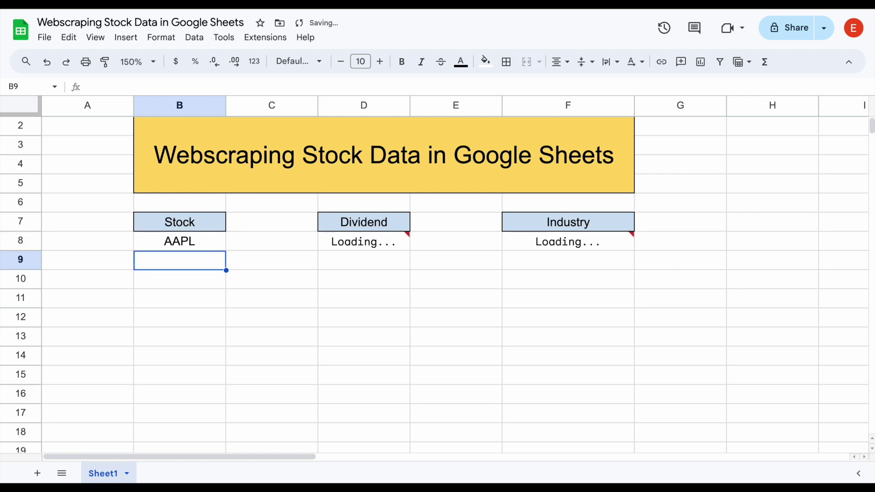
click(388, 246)
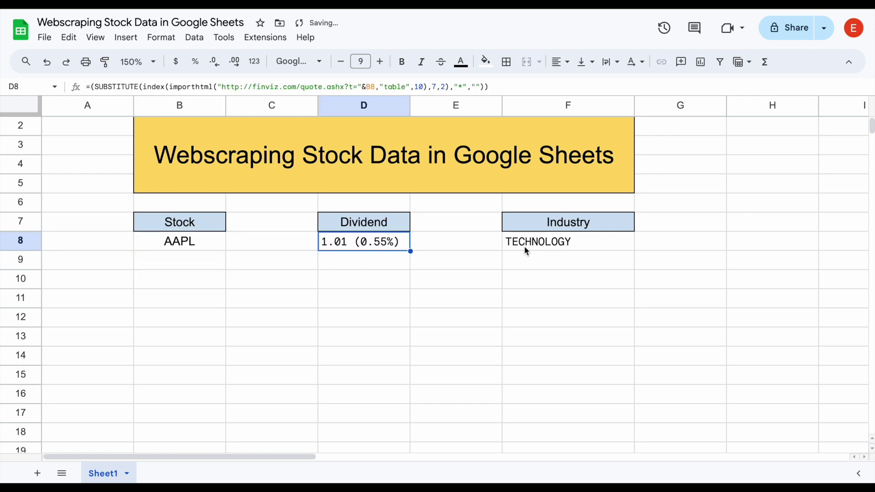
click(541, 246)
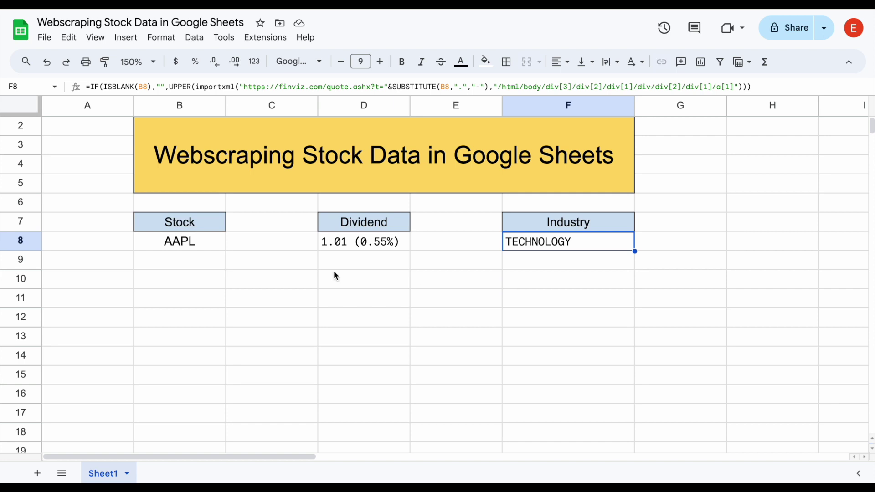
click(207, 244)
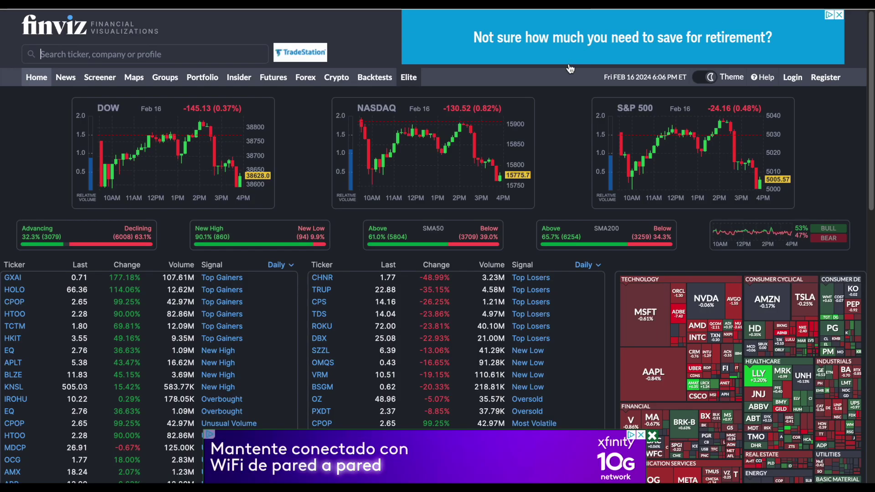
Search Finviz for msft and open the Microsoft Corporation quote page's fundamentals table.
click(229, 55)
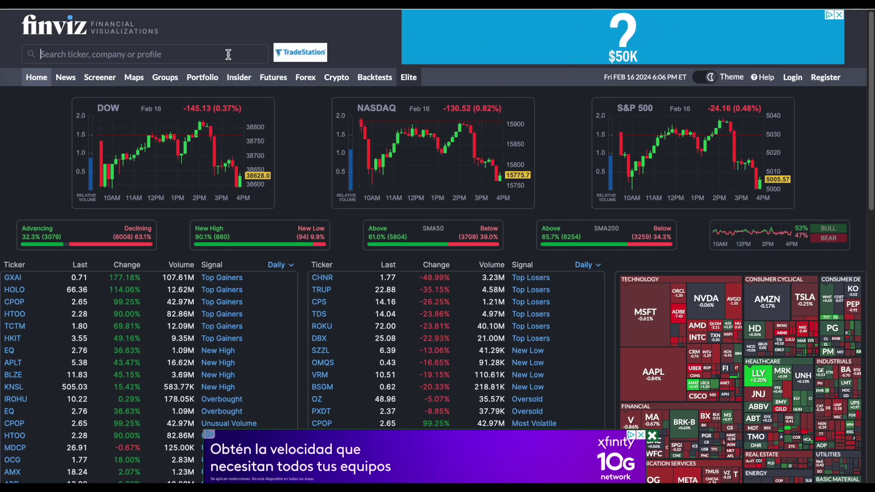
text(msft)
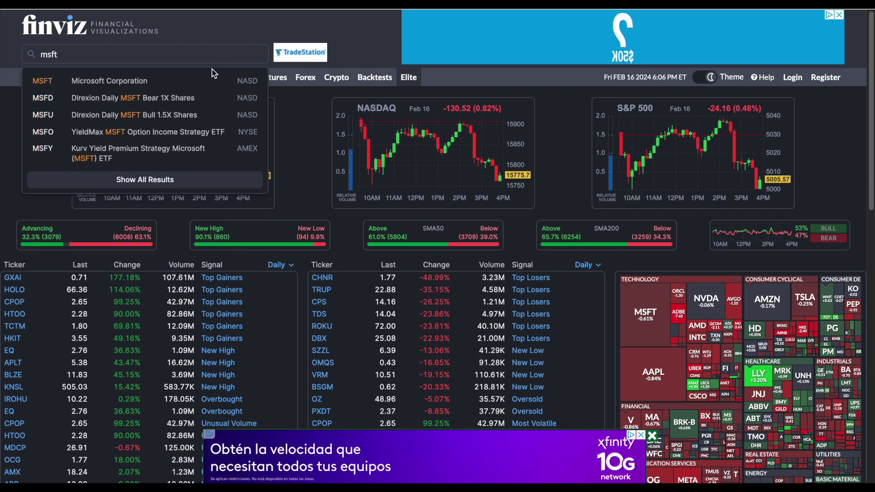
click(172, 82)
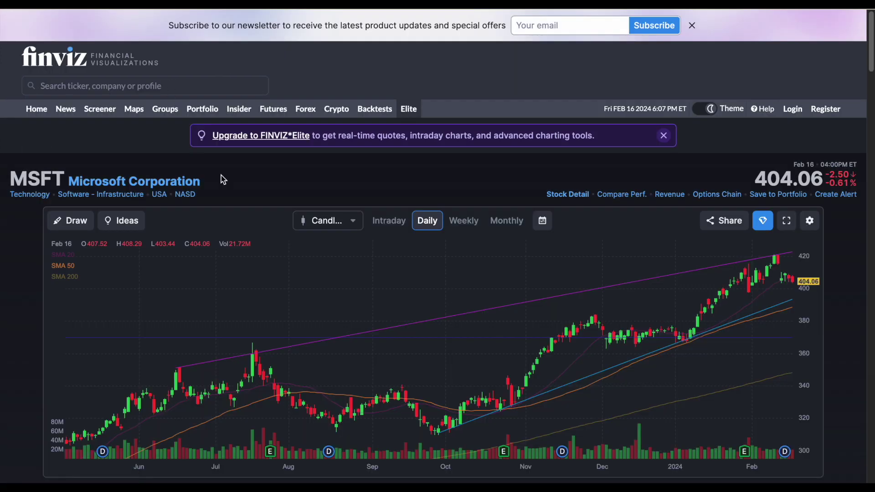
scroll(254, 219, down, 5)
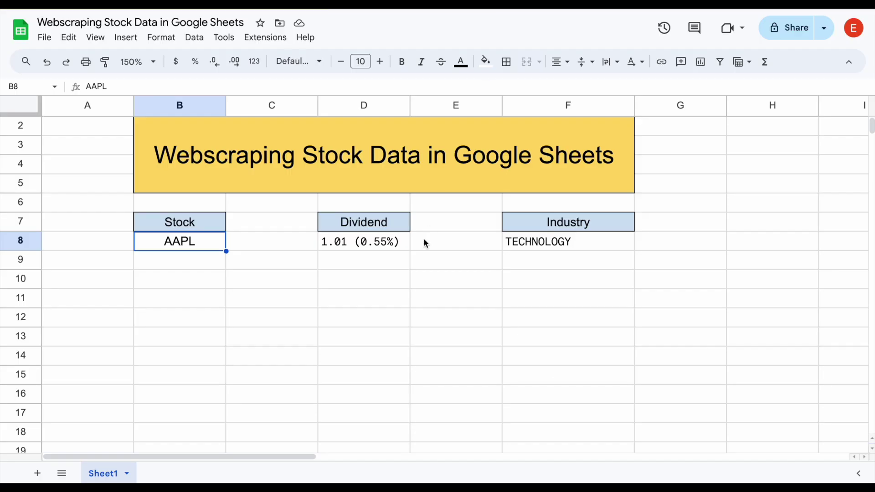
Delete the dividend value in D8 and the industry value in F8.
click(393, 245)
key(Delete)
click(528, 245)
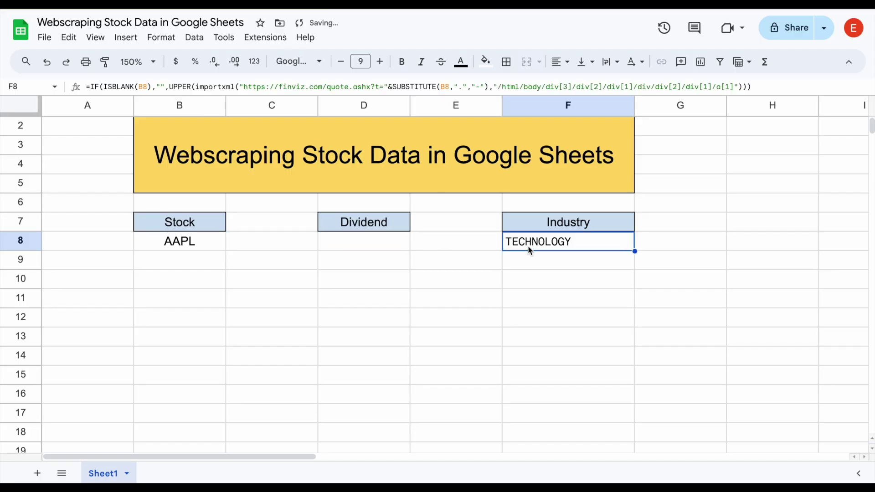
key(Delete)
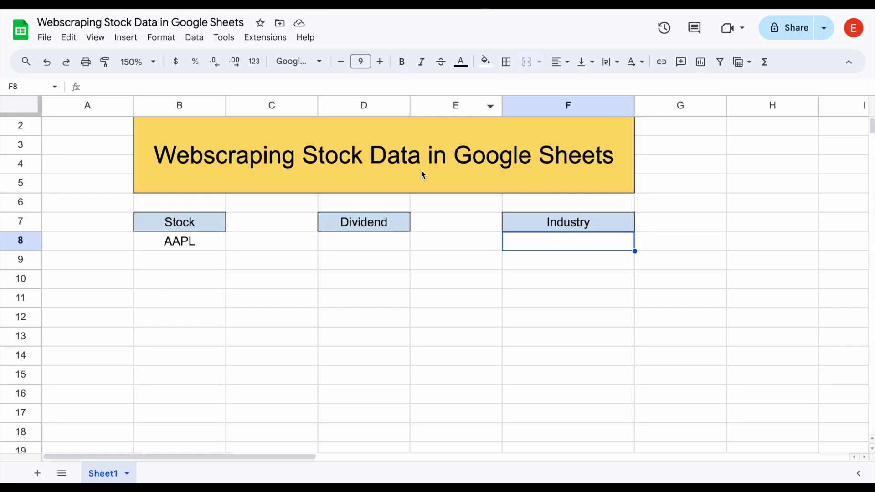
click(377, 241)
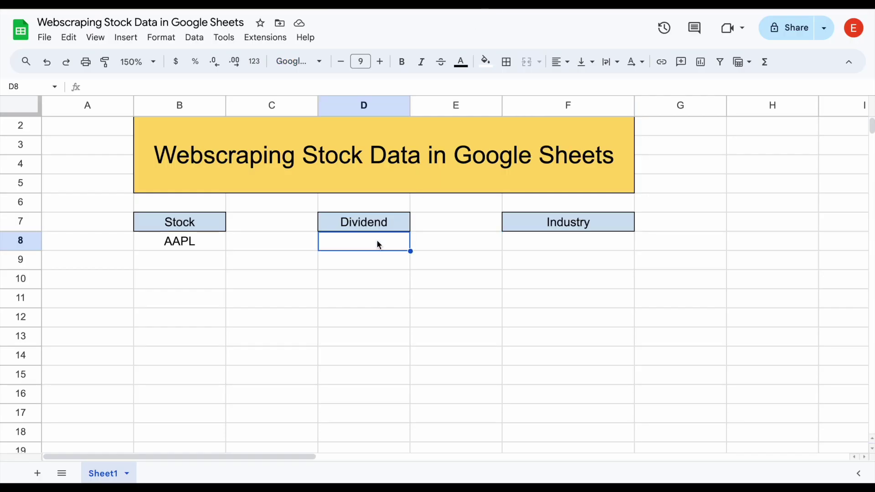
Paste the IMPORTHTML dividend formula into D8 with I2 replaced by B8, returning 1.01 (0.55%).
click(184, 86)
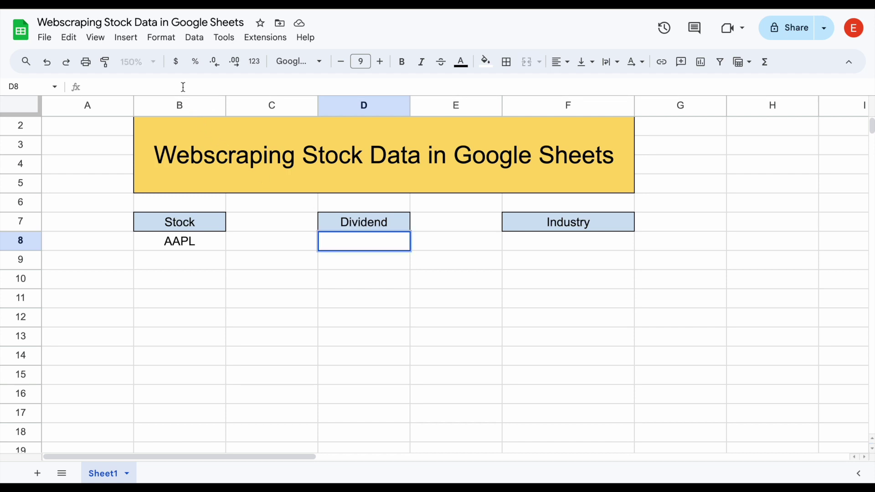
text(=(SUBSTITUTE(index(importhtml("http://finviz.com/quote.ashx?t="&I2,"table",10),7,2),"*","")))
click(381, 86)
key(BackSpace)
key(BackSpace)
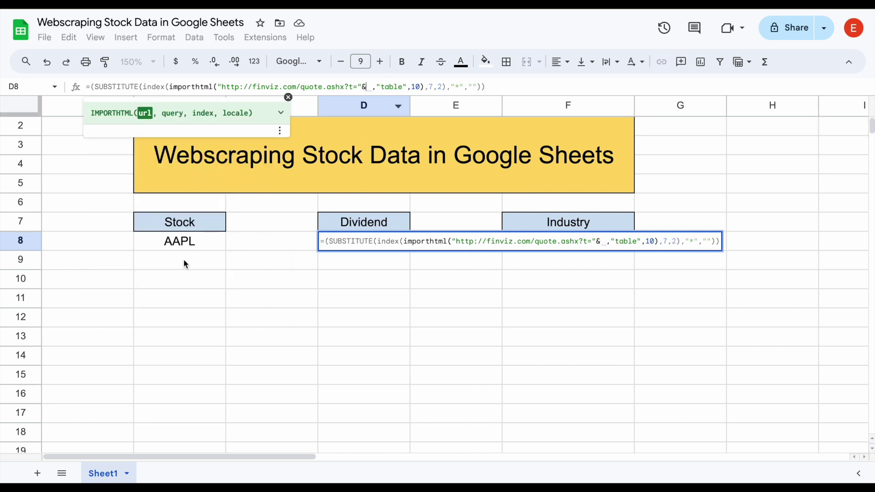
click(198, 240)
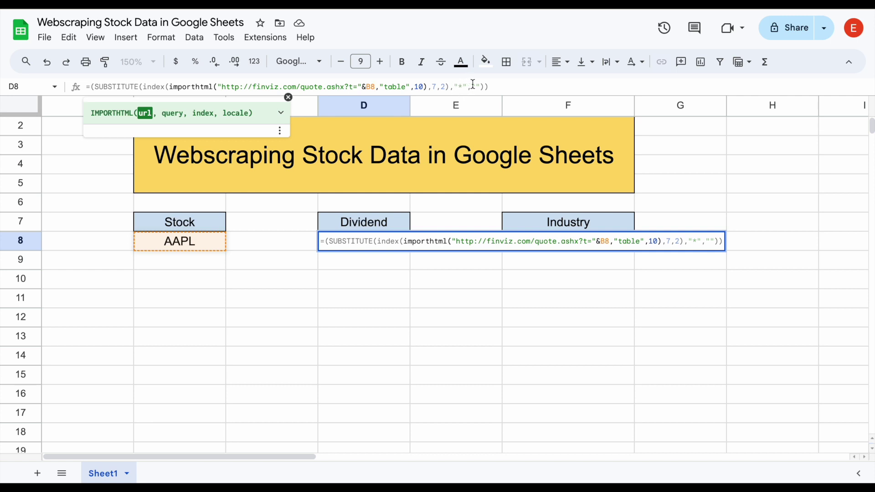
key(Return)
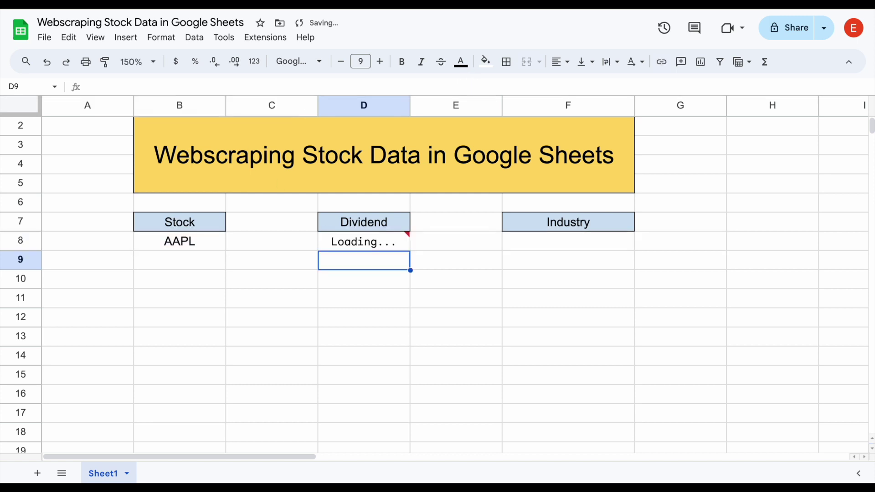
click(402, 242)
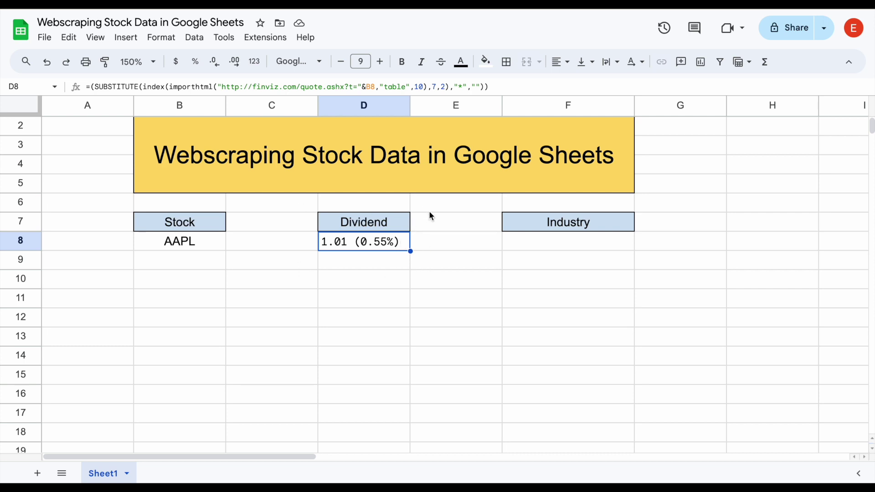
Try a =D8/ formula in D10, then delete its #VALUE! result.
click(374, 279)
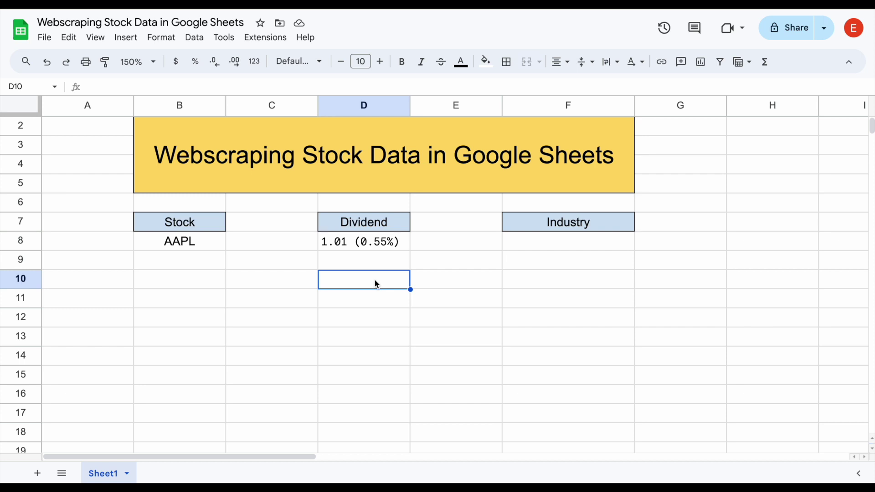
text(=)
click(357, 244)
text(/)
key(Return)
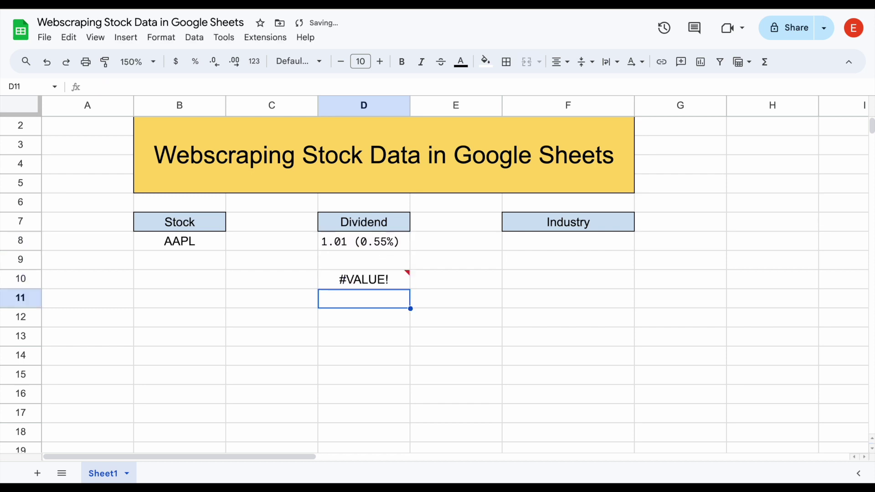
click(389, 277)
key(Delete)
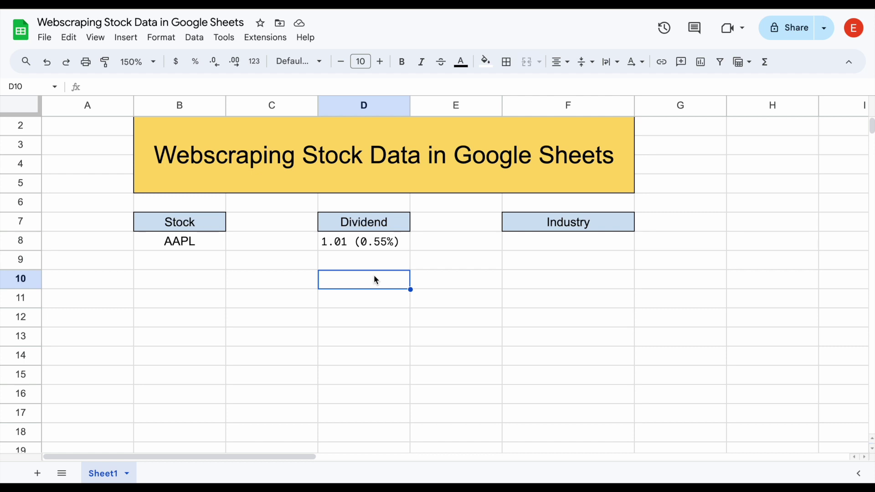
Begin a =ticker formula in D10 to bring up TICKERDATA autocomplete.
key(Up)
key(Down)
text(=tick)
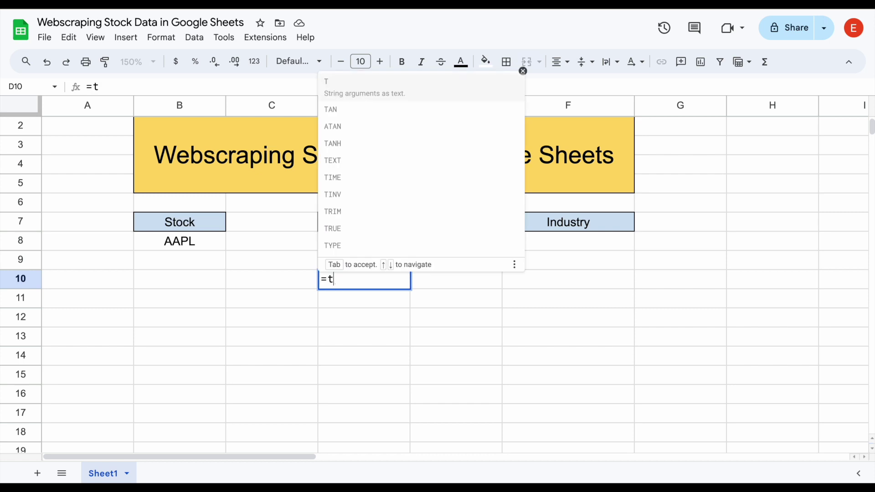
text(er)
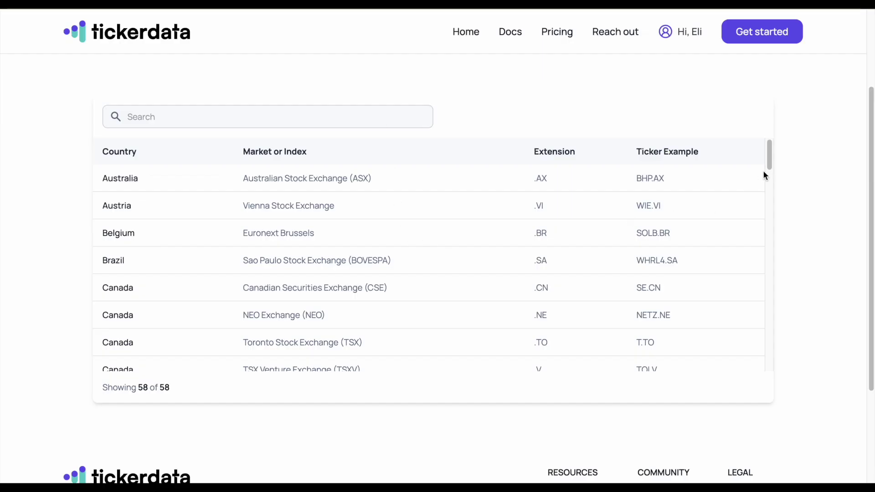
Scroll the Tickerdata exchange and ticker-extension table from Australia toward China.
drag(769, 160, 543, 84)
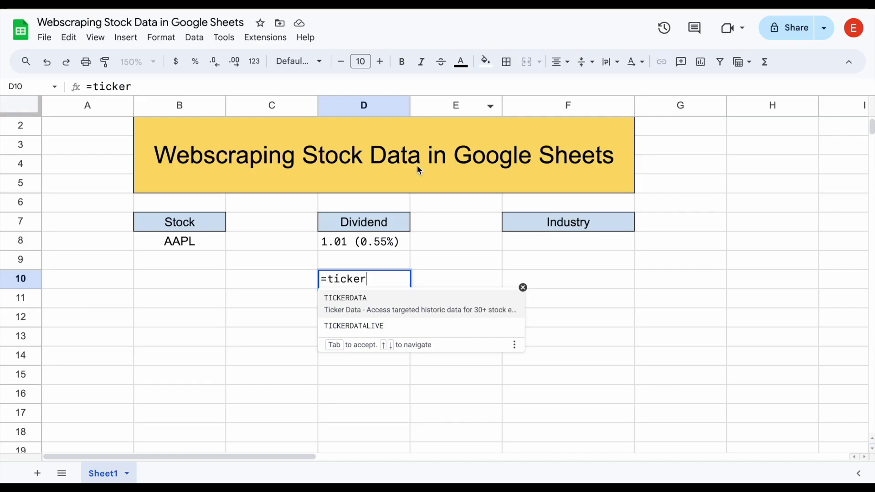
Enter =TICKERDATALIVE(B8,"last div") in D10, returning 0.96, and compare with D8's formula.
click(380, 300)
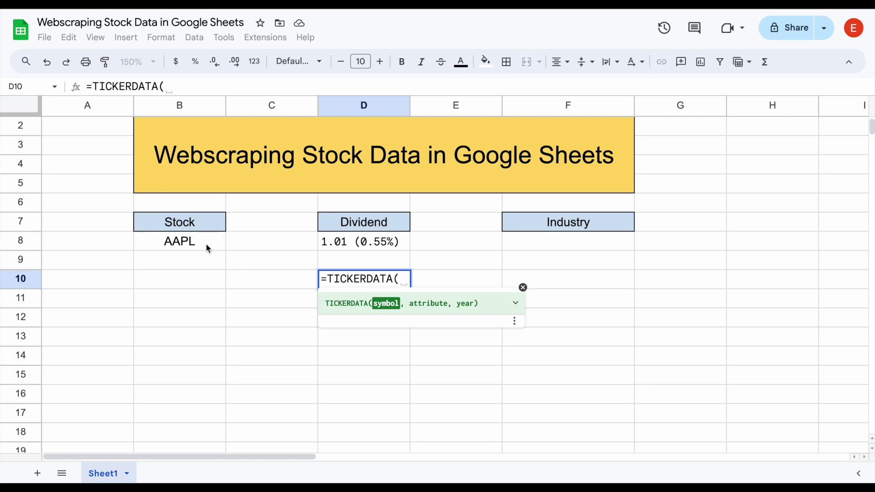
key(BackSpace)
text(LIVE))
key(BackSpace)
text(()
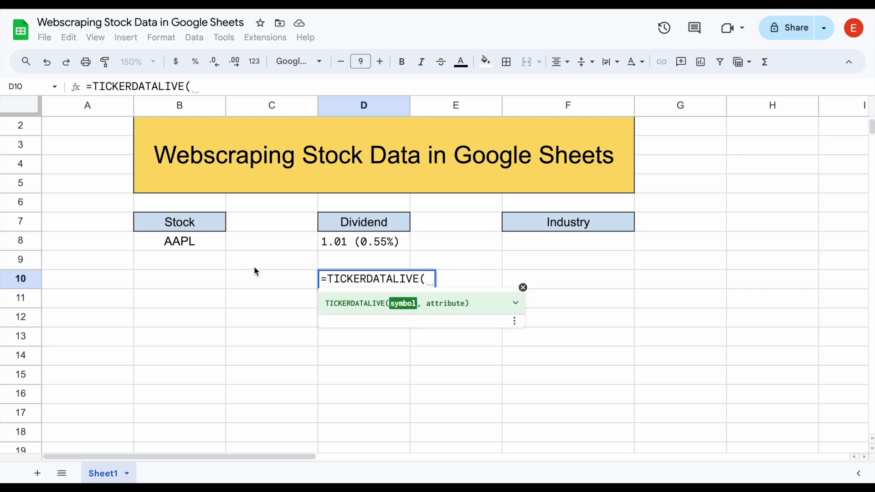
click(196, 241)
text(,)
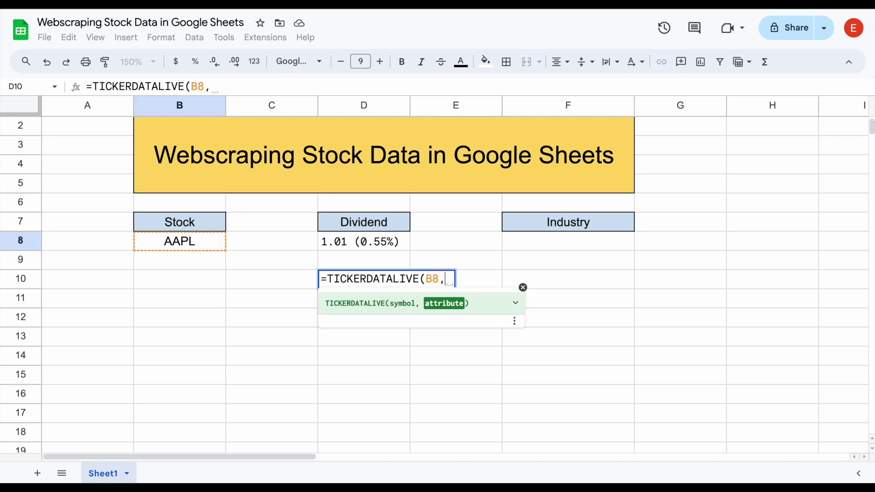
text("last div)
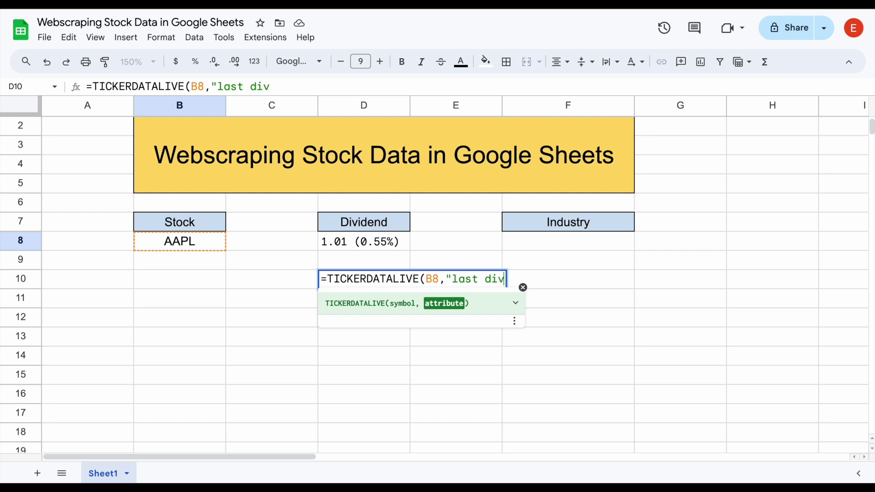
text("))
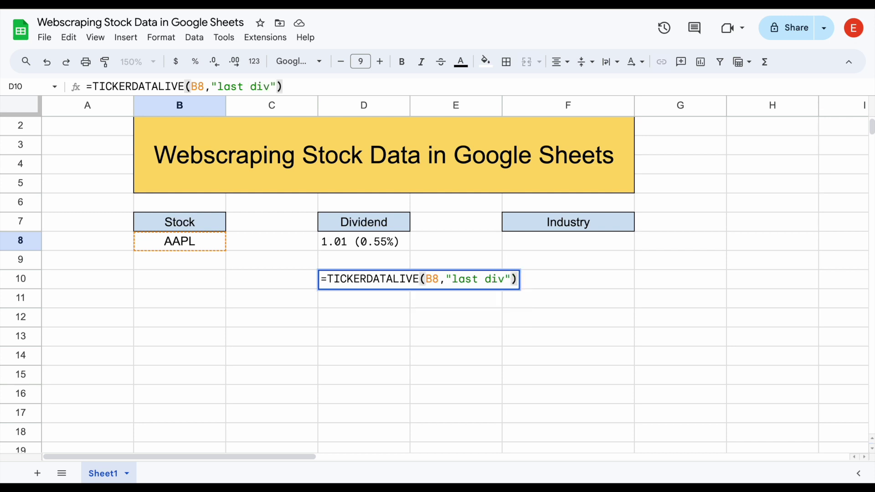
key(Return)
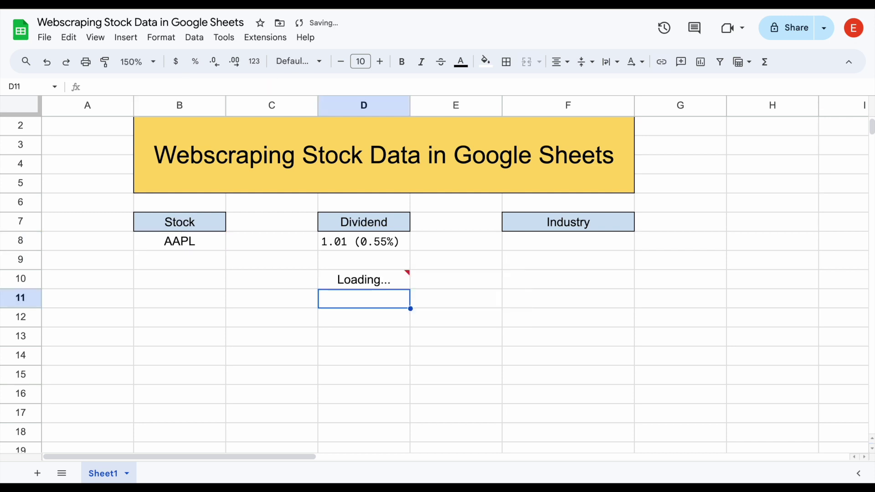
click(396, 286)
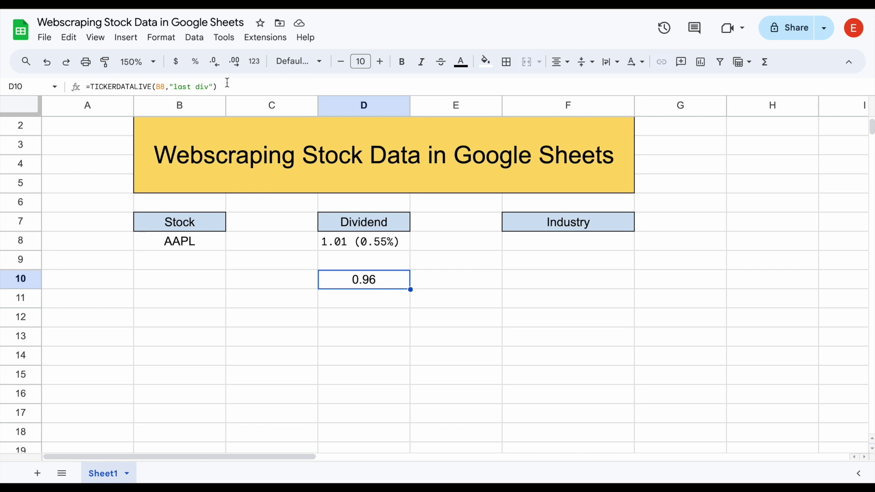
click(323, 240)
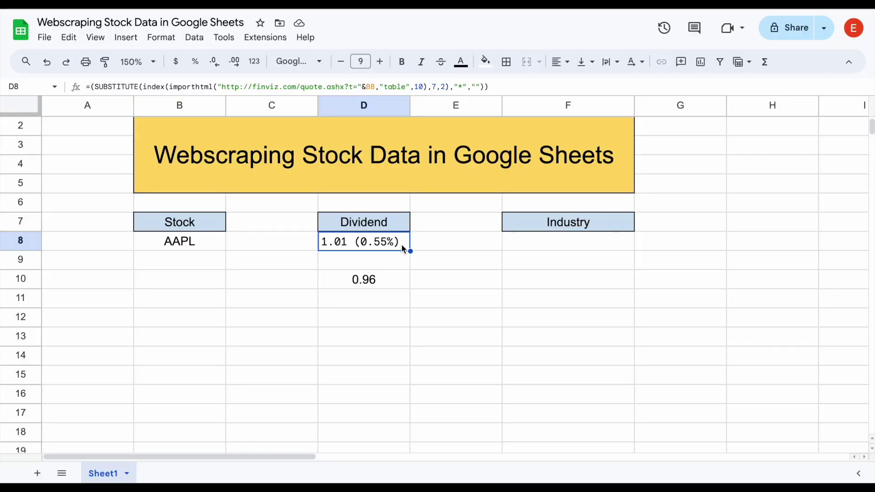
Add a parenthesis to D8's formula, then browse the Tickerdata metrics list for D10's metric.
click(91, 88)
text(()
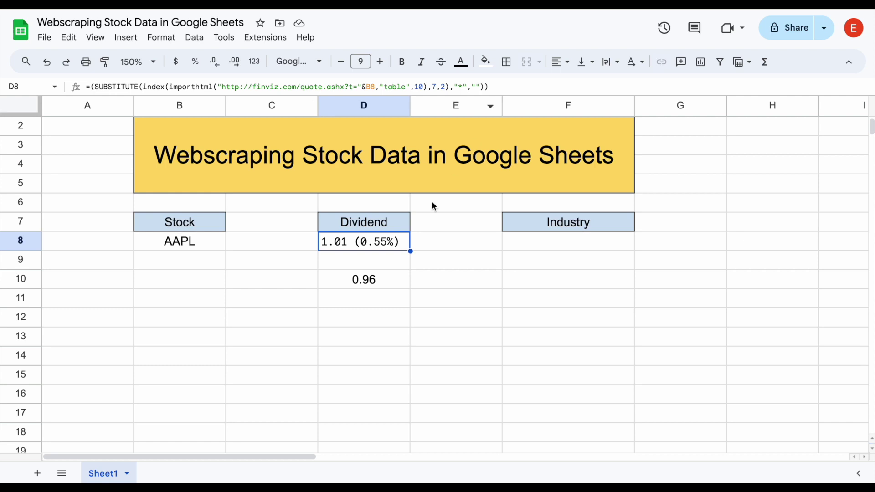
click(396, 287)
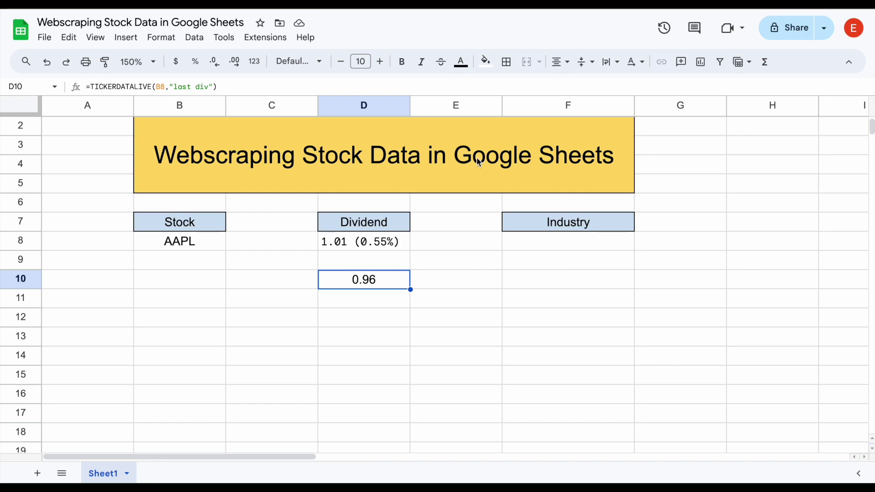
key(ctrl+Tab)
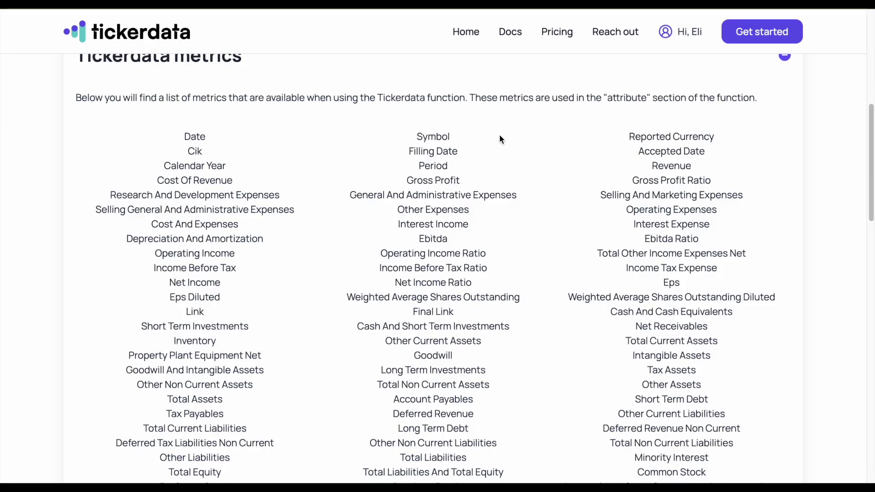
scroll(502, 160, down, 5)
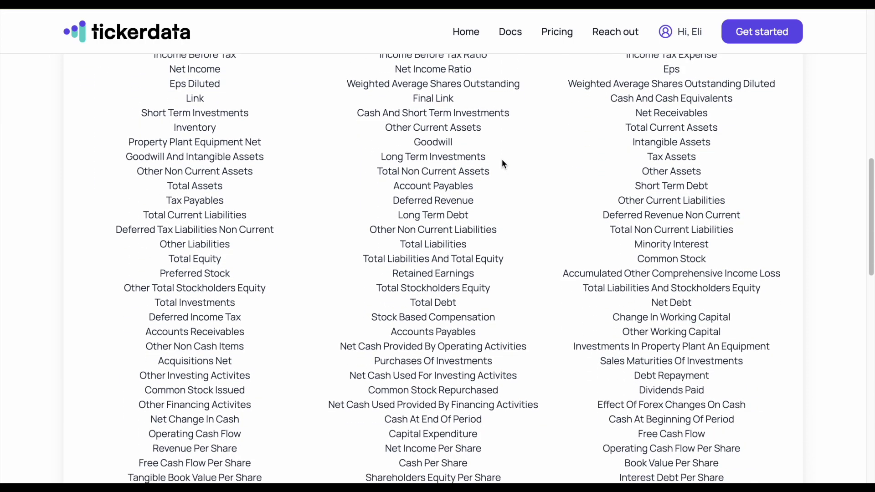
scroll(501, 159, down, 8)
scroll(502, 159, down, 5)
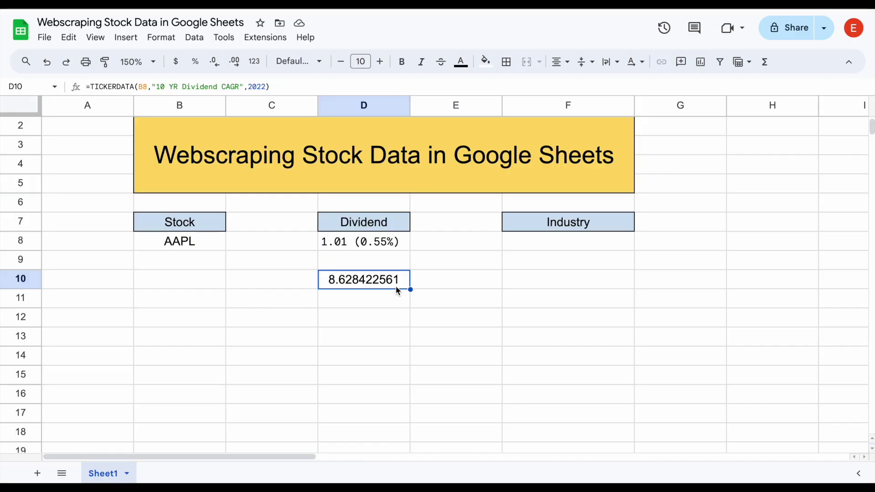
Paste the Finviz IMPORTXML industry formula into F8, pointing both I2 references at B8.
click(557, 240)
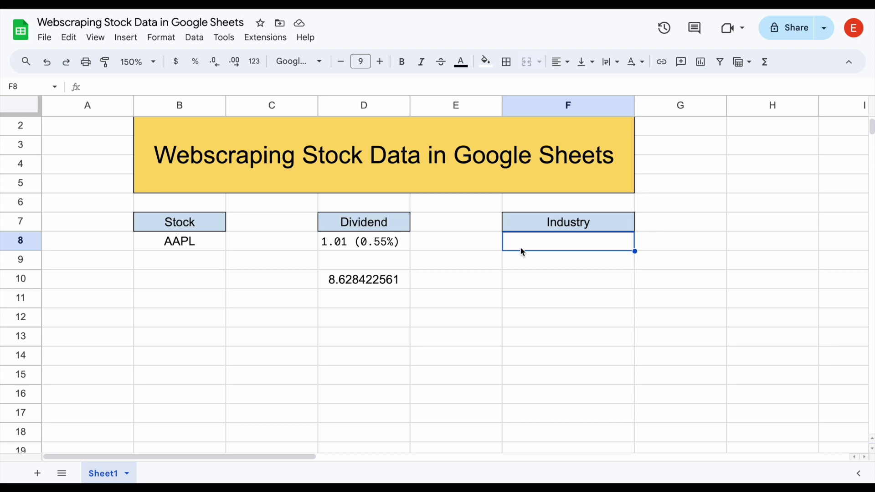
text(=IF(ISBLANK(I2),"",UPPER(importxml("https://finviz.com/quote.ashx?t="&SUBSTITUTE(I2,".","-"),"/html/body/div[3]/div[2]/div[1]/div/div[2]/div[1]/a[1]"))))
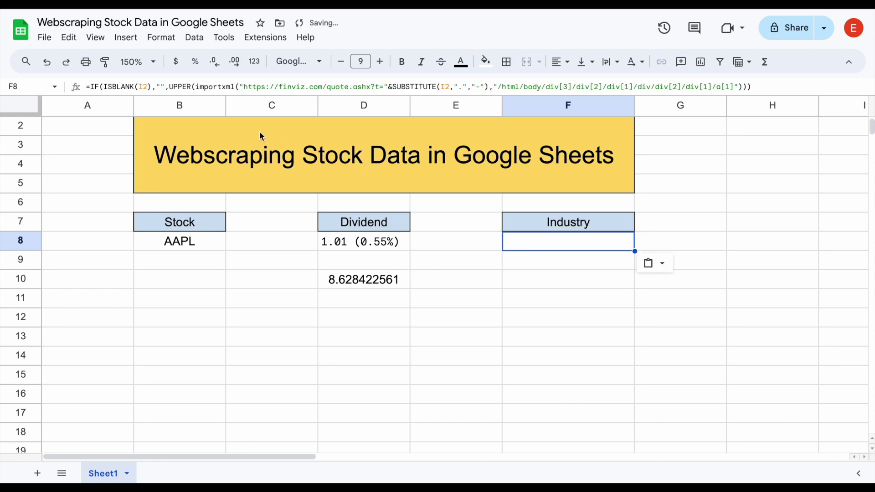
double_click(147, 86)
key(BackSpace)
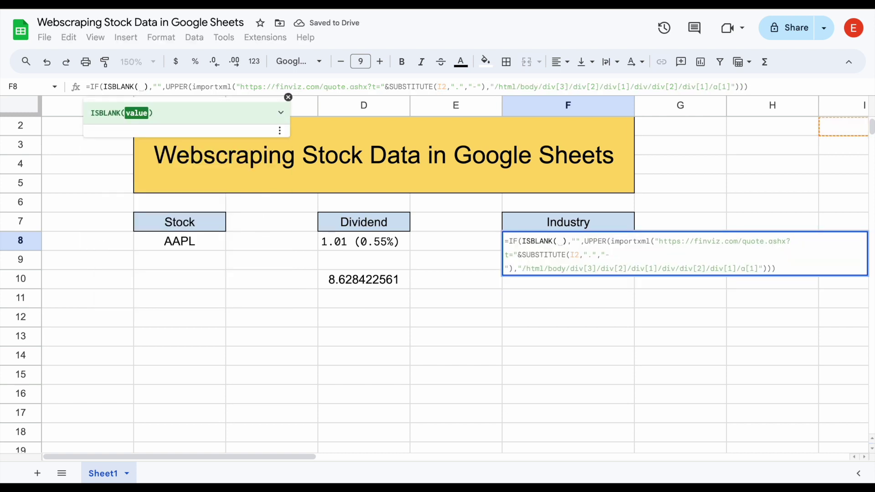
text(B8)
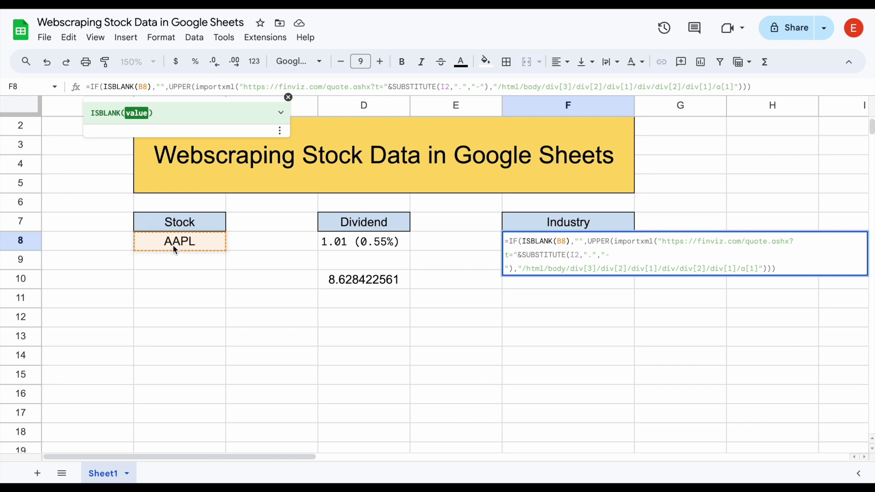
click(448, 86)
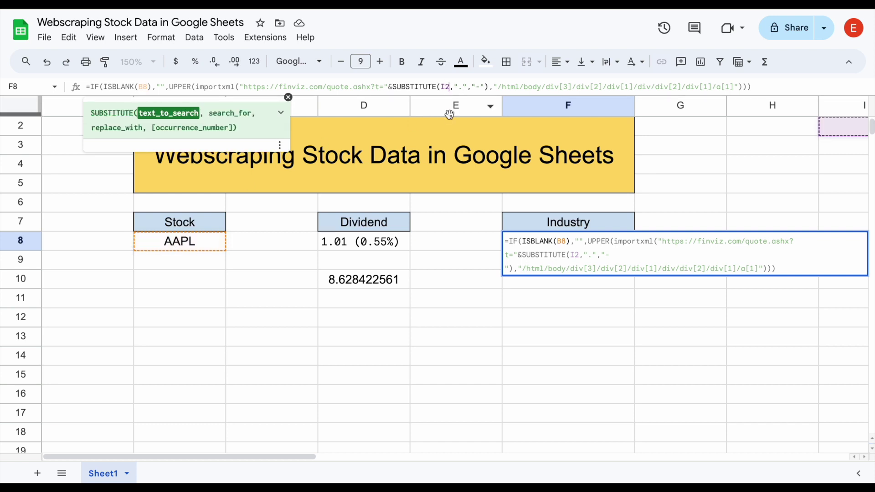
key(BackSpace)
key(BackSpace)
text(B8)
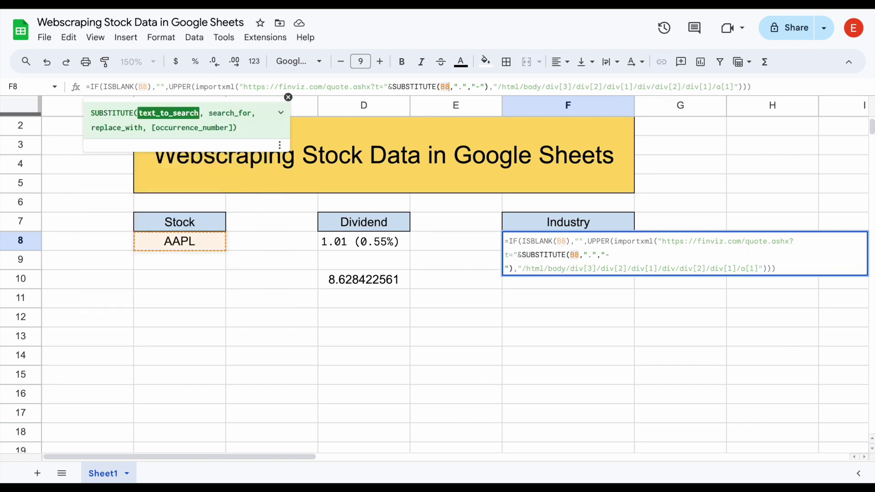
key(Return)
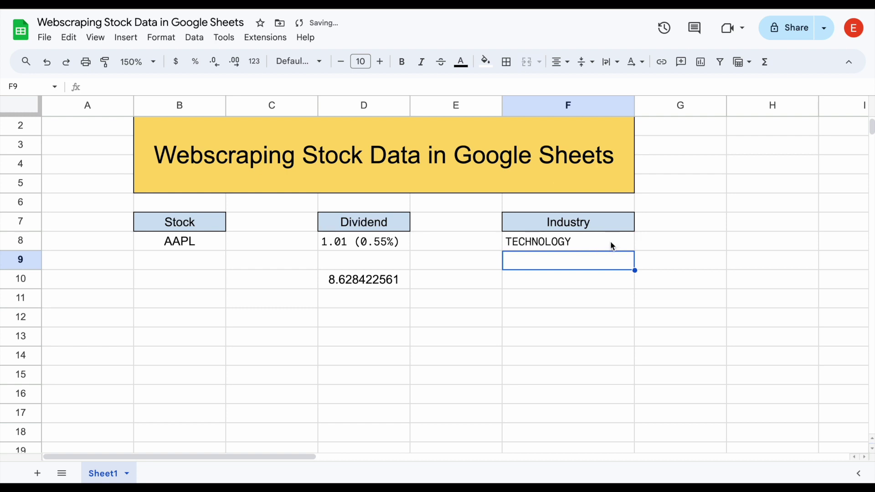
click(611, 243)
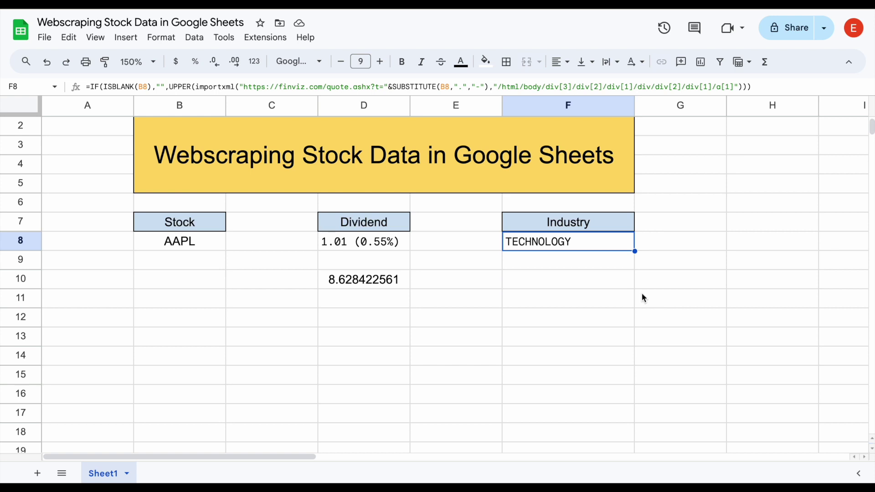
Enter =TICKERDATALIVE(B8,F7) in F10, returning Consumer Electronics as AAPL's industry.
click(569, 278)
text(=tick)
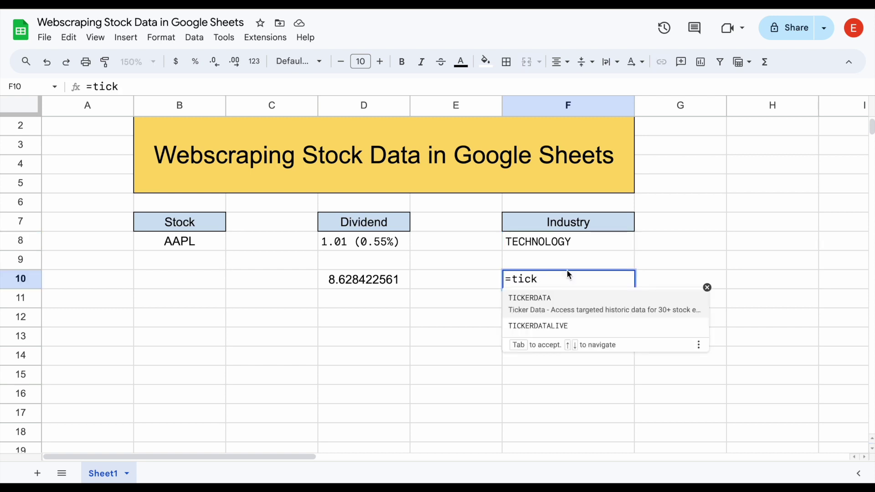
click(557, 325)
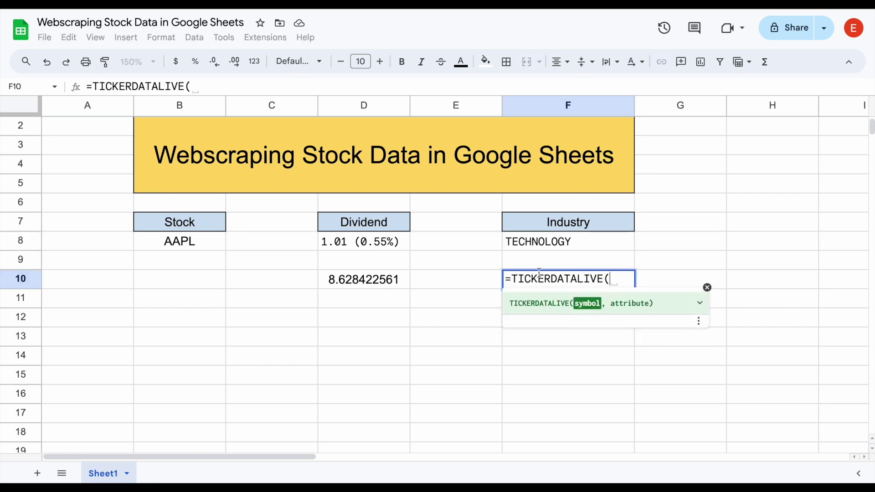
click(205, 242)
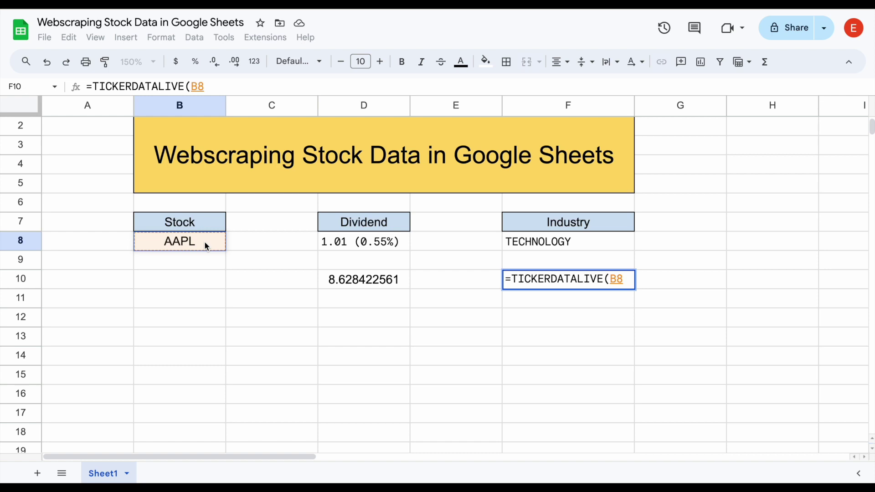
text(,)
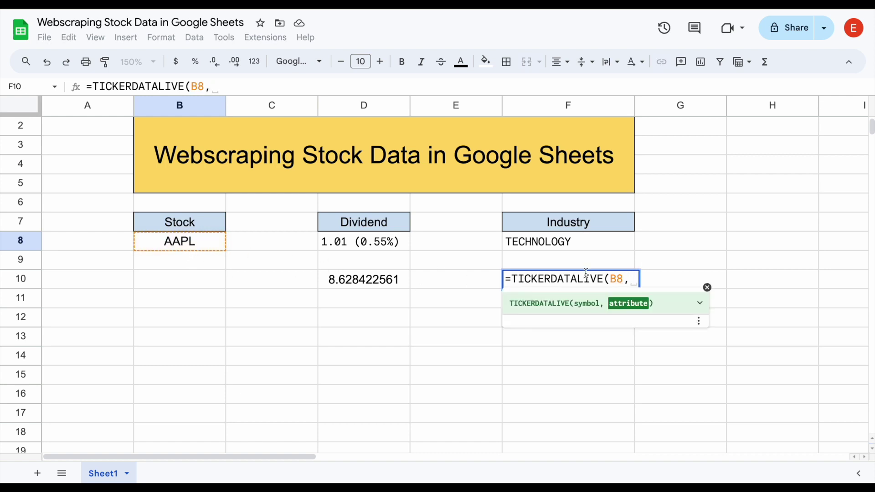
click(581, 224)
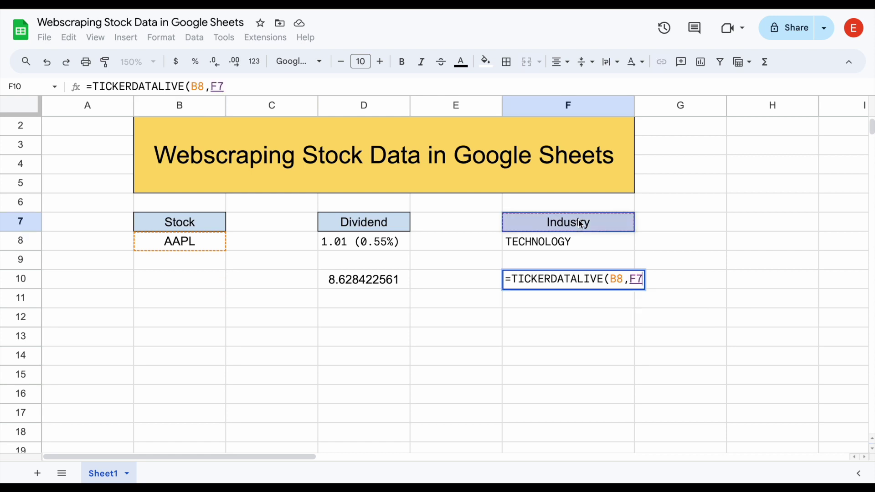
text())
key(Return)
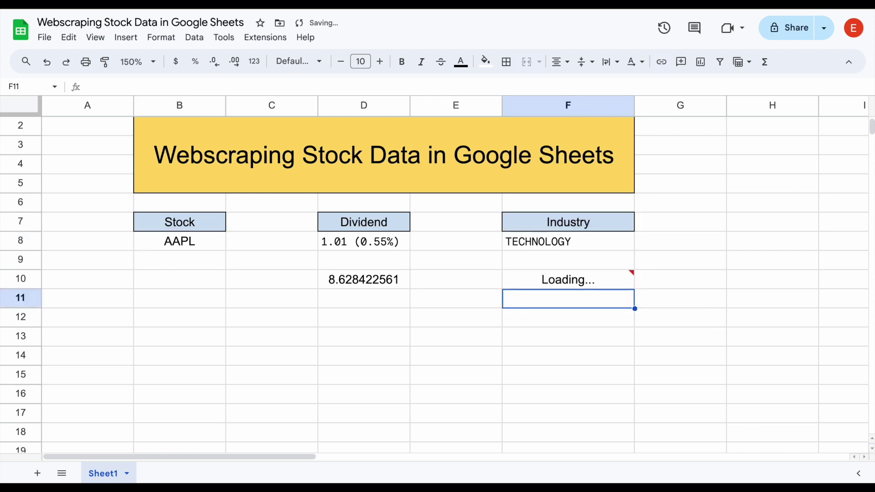
click(605, 280)
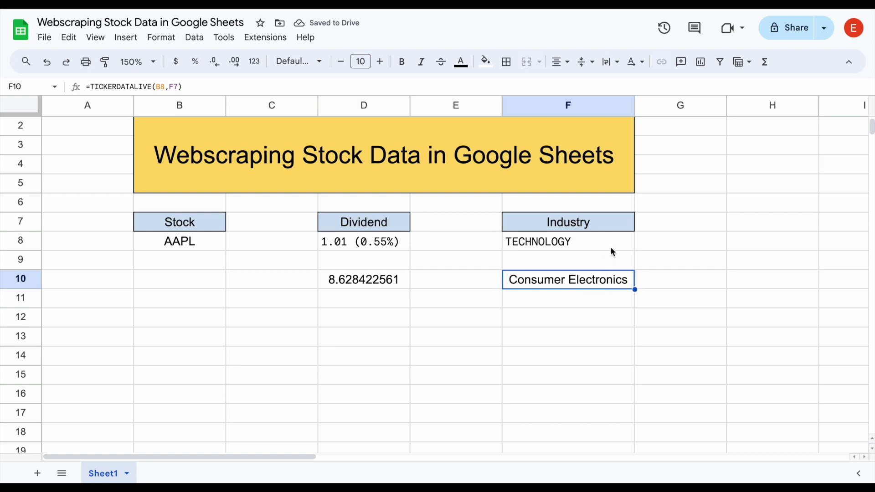
click(603, 222)
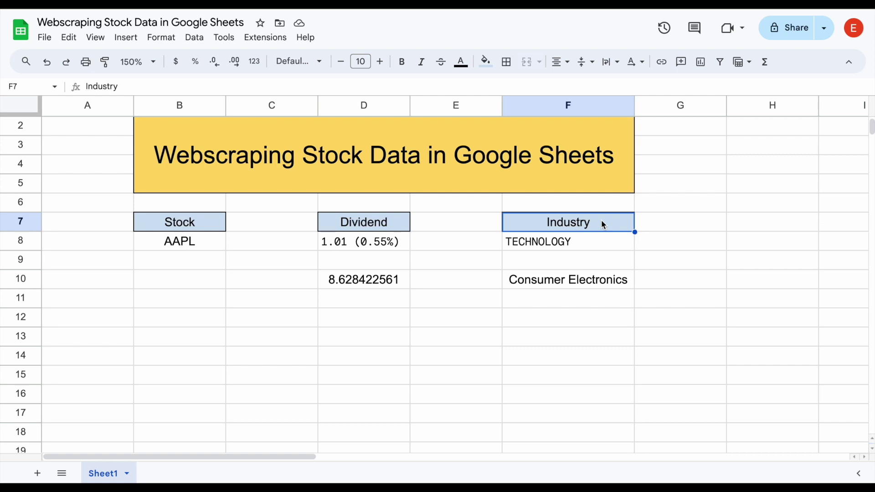
Enter Sector as the F7 heading, then check the F10 live formula and F8 Finviz sector formula.
text(Se)
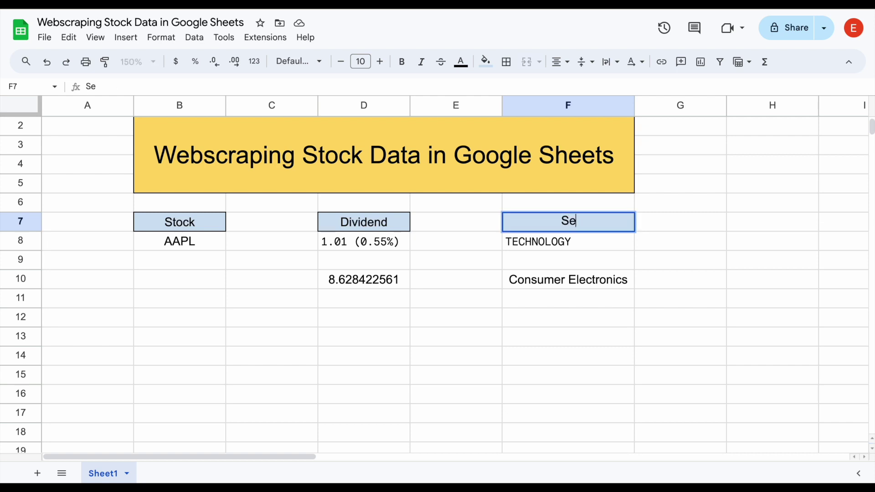
text(ctor)
key(Return)
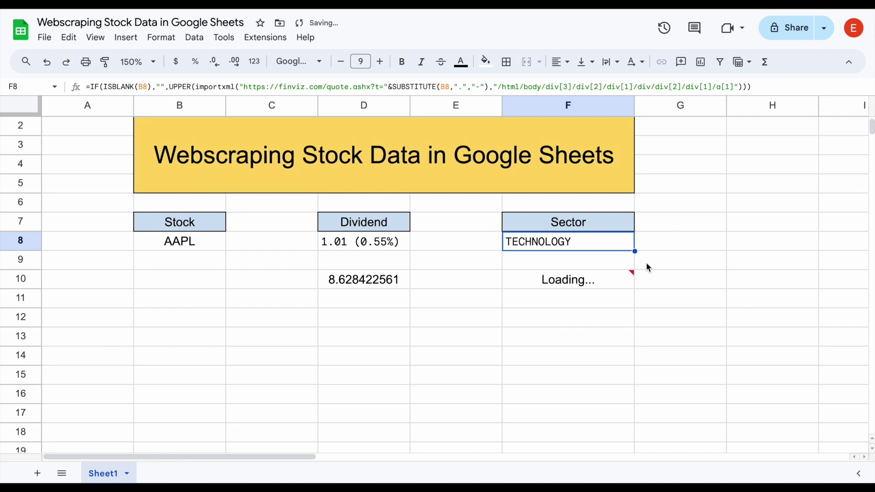
click(613, 281)
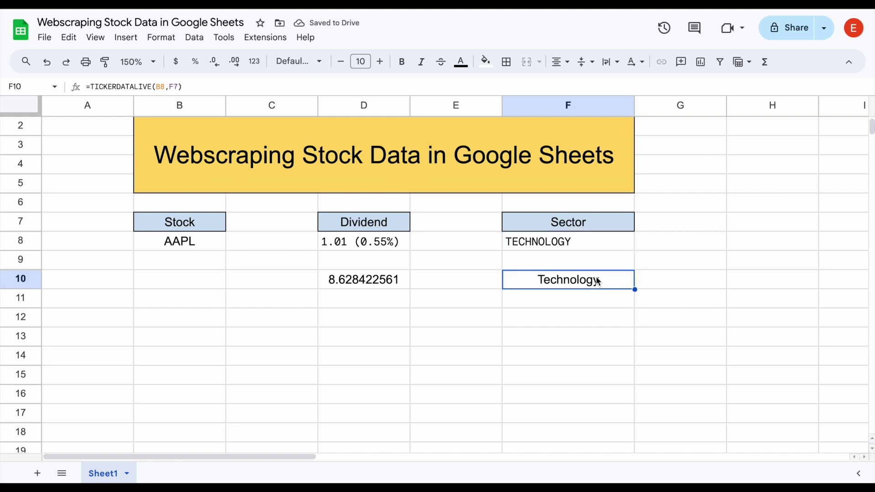
click(585, 247)
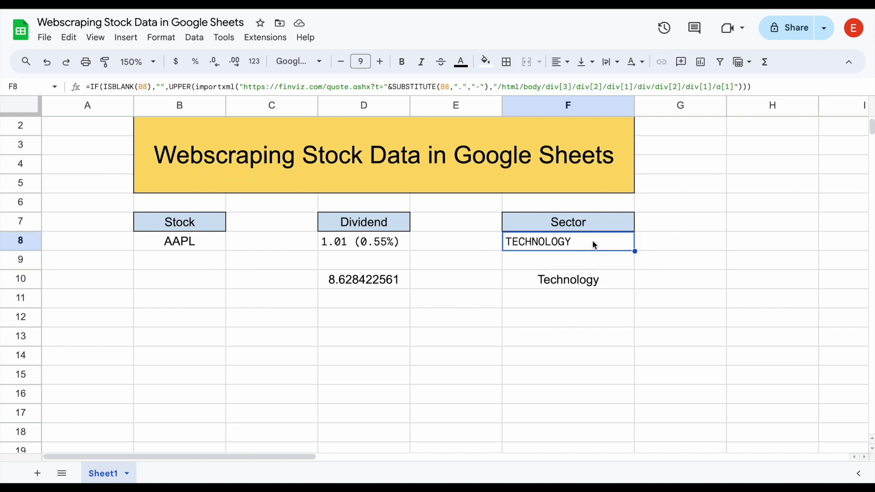
Rename the F7 heading to Price so F10 returns AAPL's live price, 182.31.
click(588, 223)
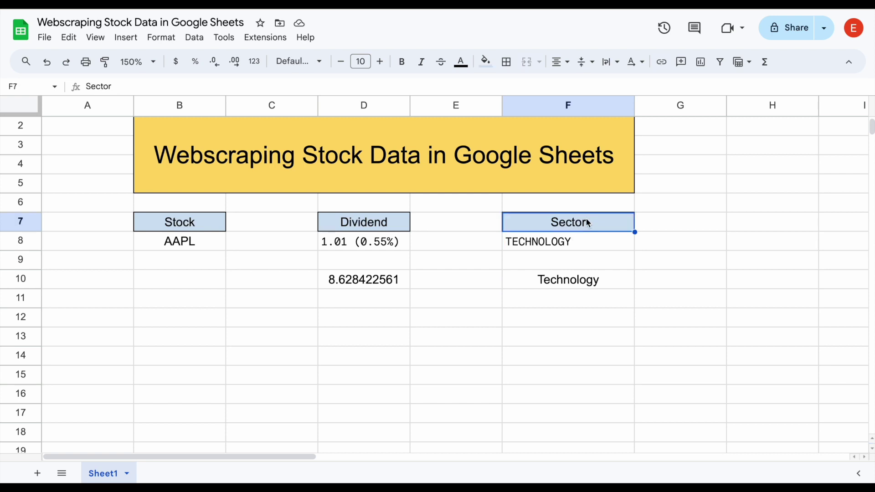
text(Price)
key(Return)
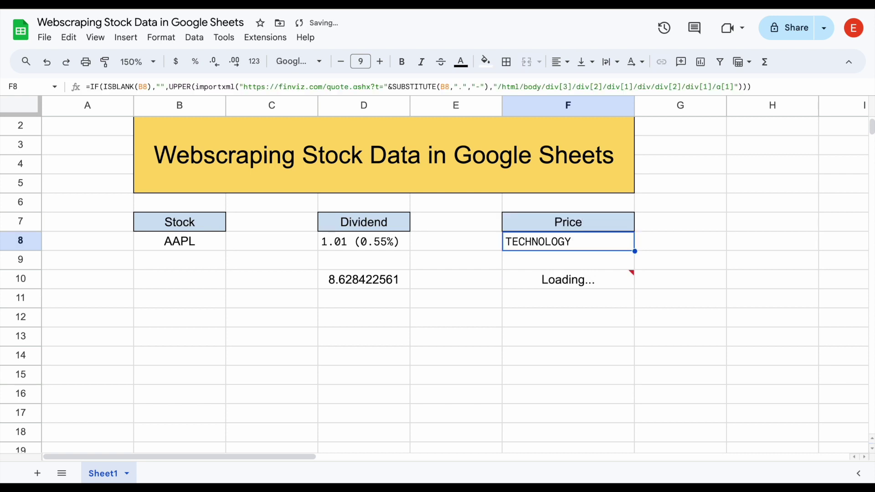
click(609, 281)
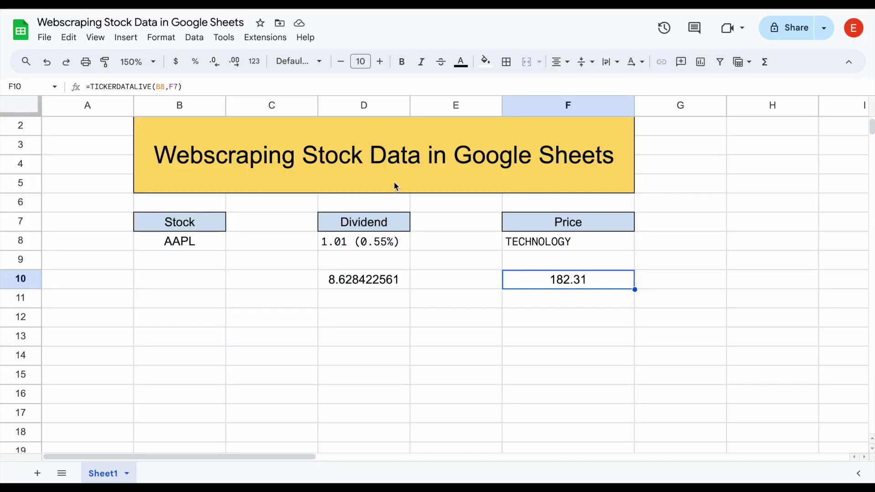
click(339, 317)
Enter =TICKERDATA(B8,"Gross Profit",2005) in D12 for AAPL's 2005 gross profit.
text(=)
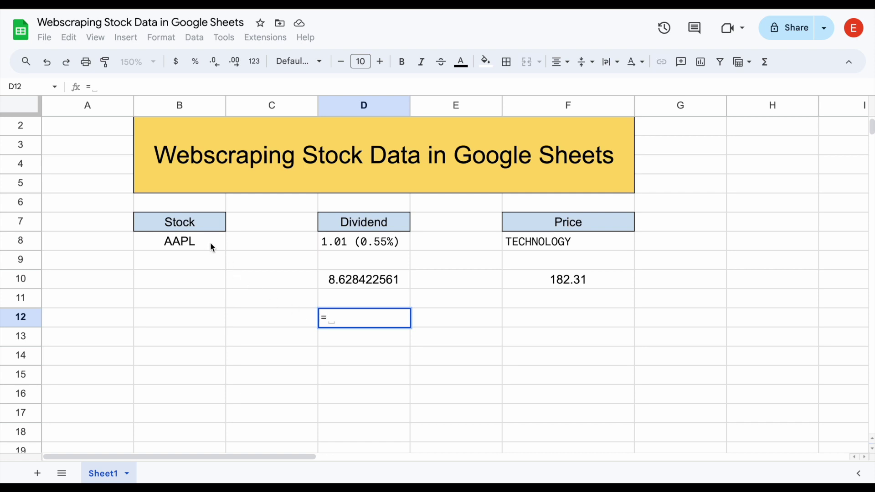
text(ti)
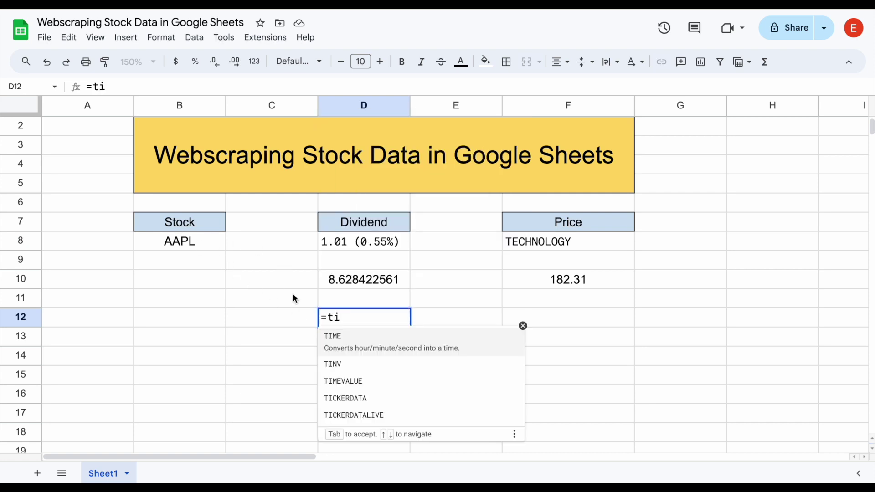
click(365, 392)
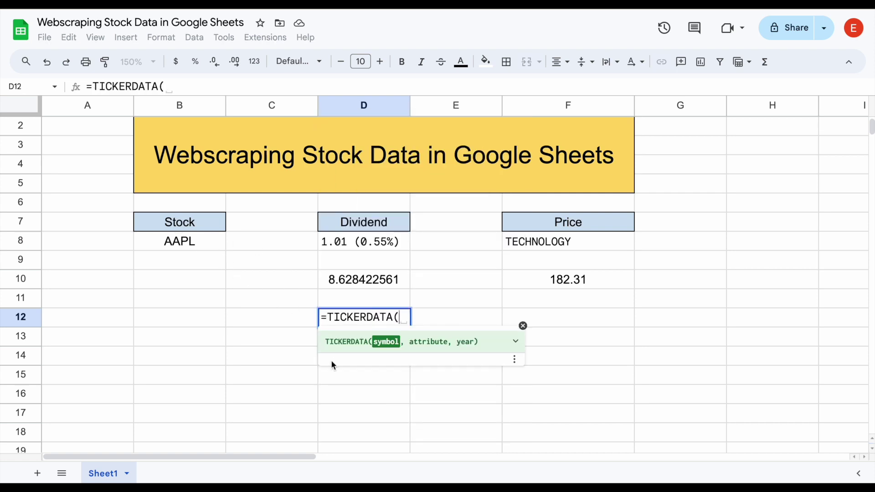
click(214, 247)
text(,)
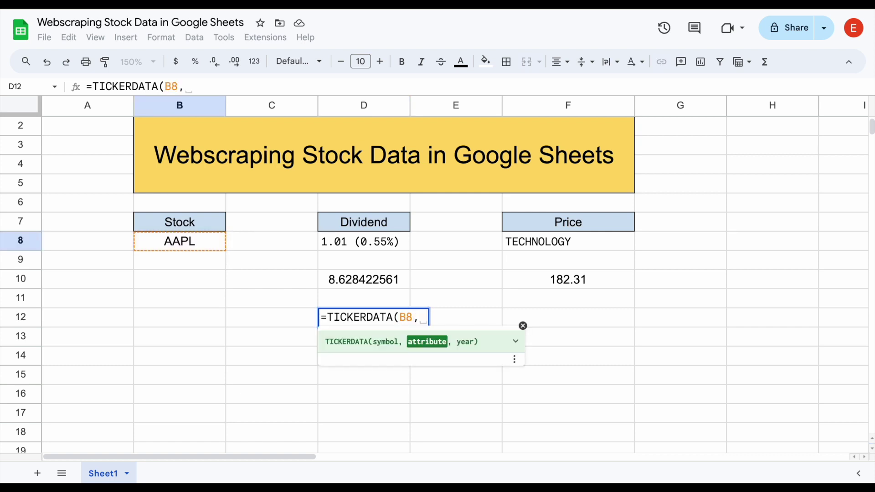
key(BackSpace)
text("Gross)
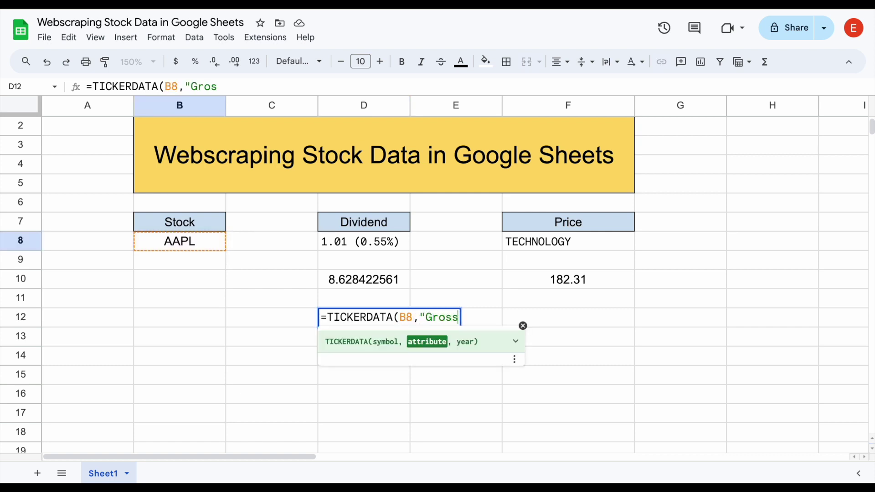
text( Prfoit)
key(BackSpace)
key(BackSpace)
key(BackSpace)
key(BackSpace)
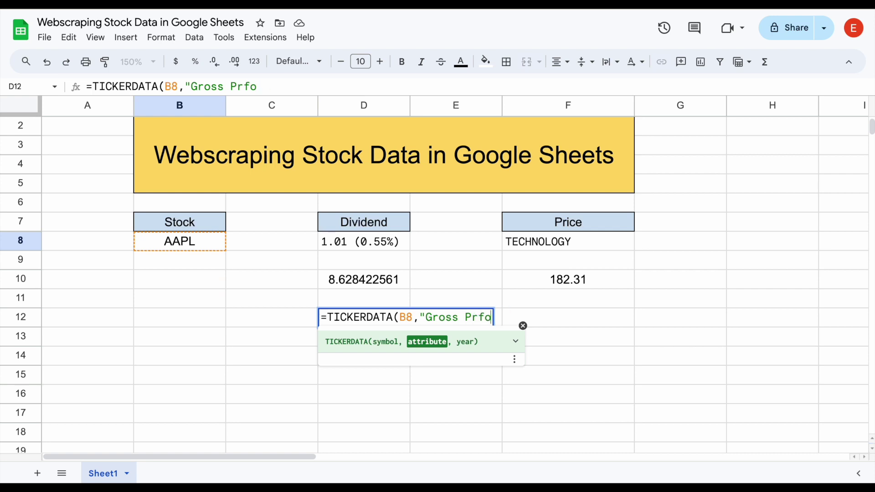
text(ofit)
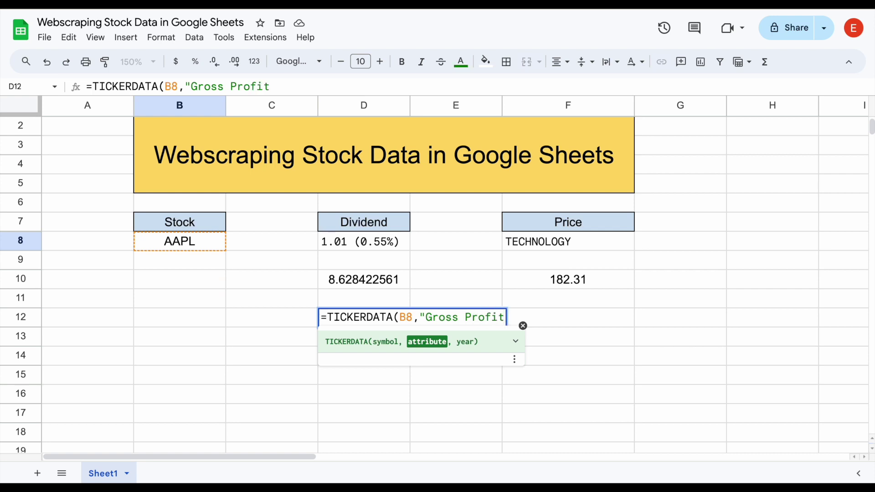
text(",)
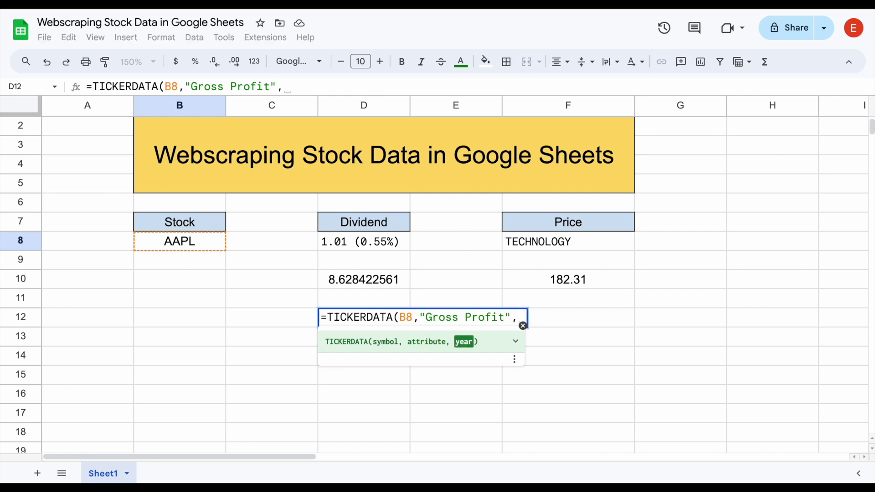
text(200)
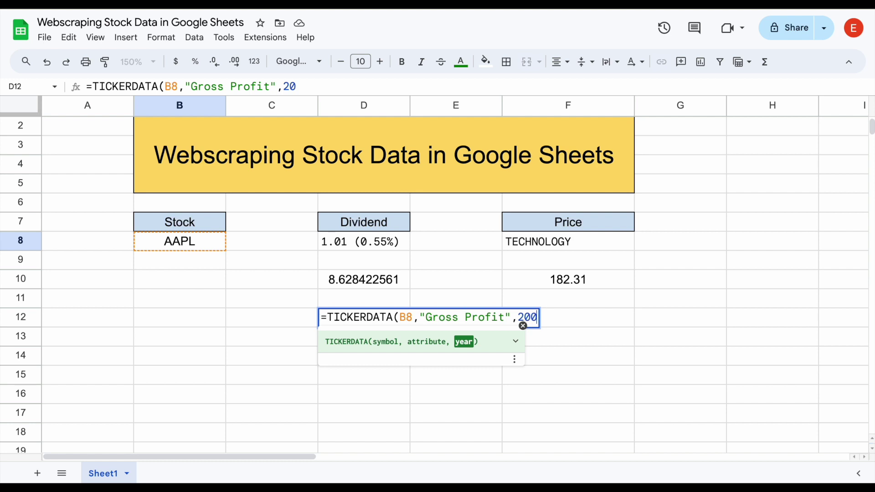
text(5))
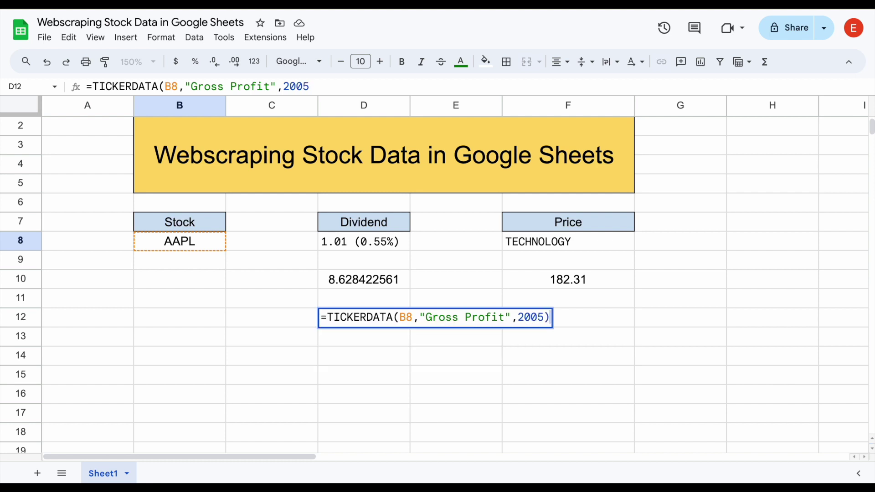
key(Return)
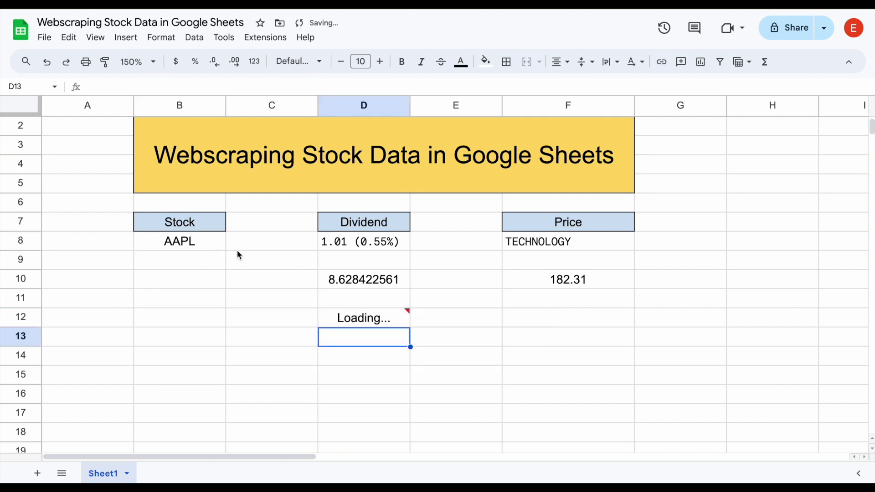
Format D12 as currency and widen column D to show $4,043,000,000.00.
click(399, 323)
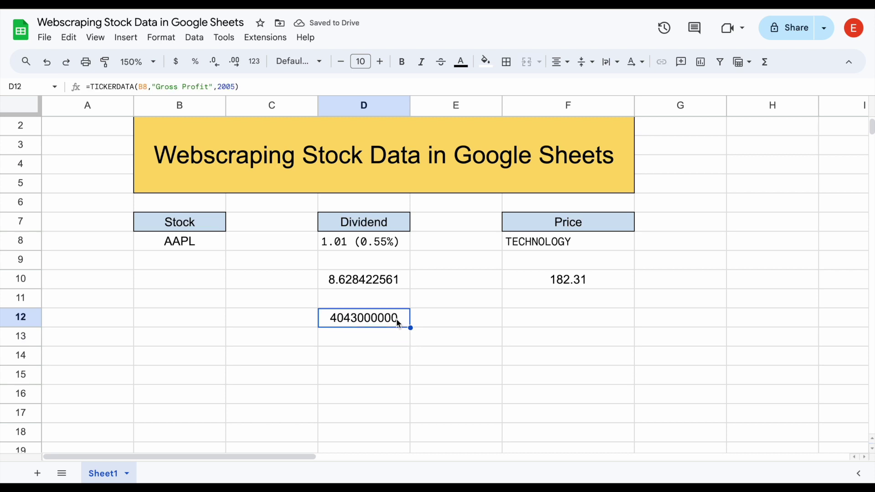
click(176, 61)
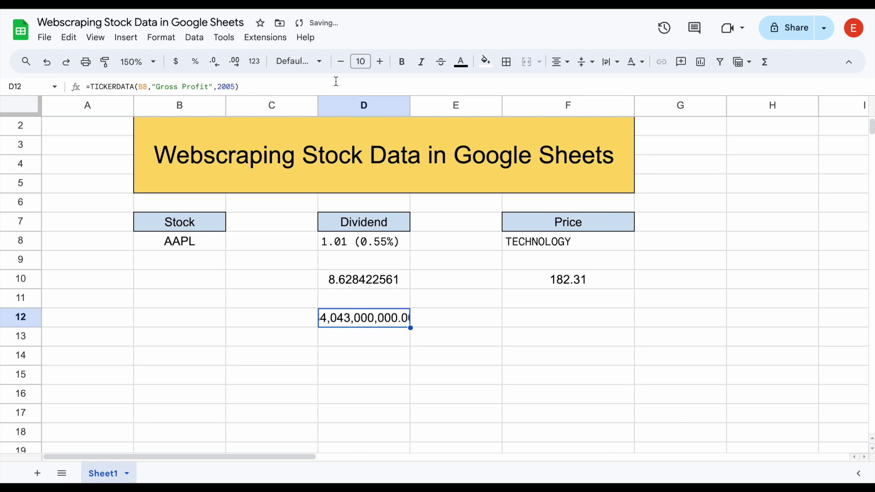
drag(410, 107, 436, 107)
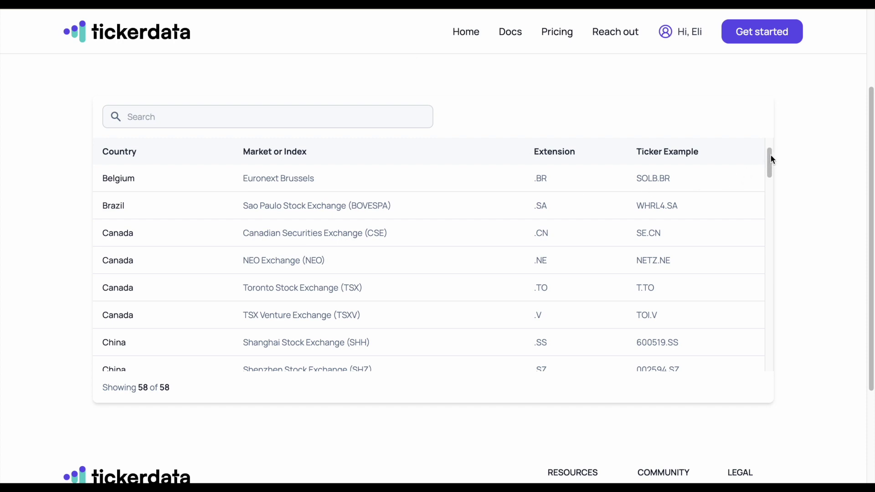
Scroll through Tickerdata's table of 58 supported exchanges and their ticker extensions.
scroll(770, 158, down, 1)
scroll(771, 158, up, 1)
scroll(770, 159, down, 2)
drag(770, 162, 767, 270)
scroll(724, 285, down, 4)
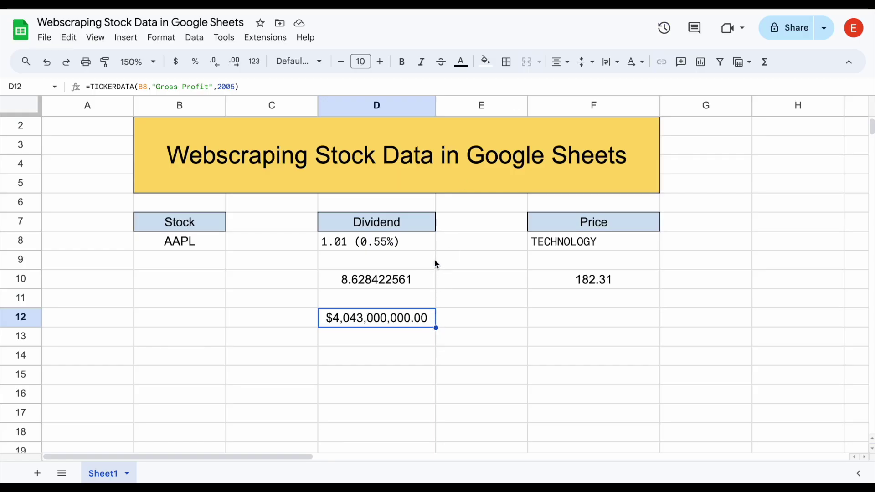
Review the dividend formula in D8 and the 2005 gross profit formula in D12.
click(423, 246)
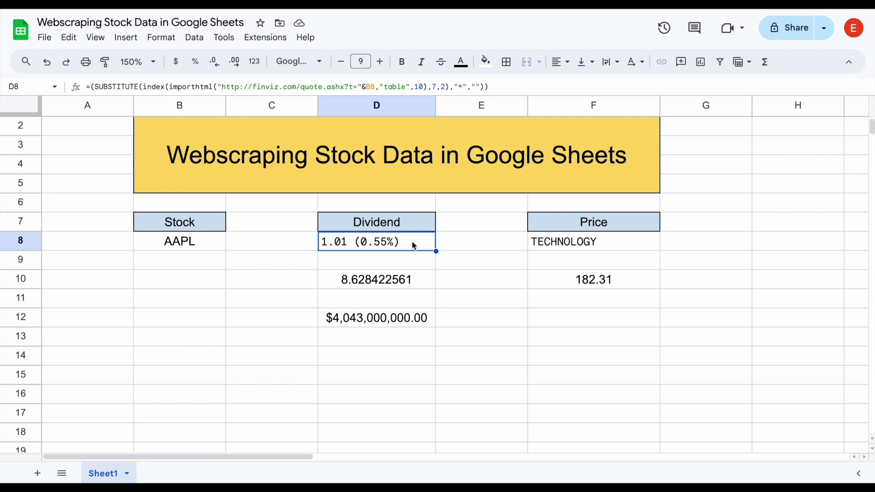
click(431, 321)
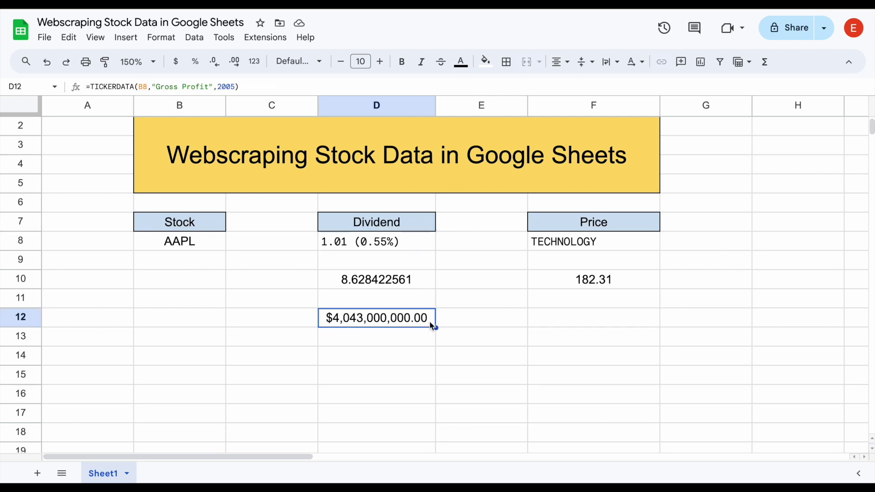